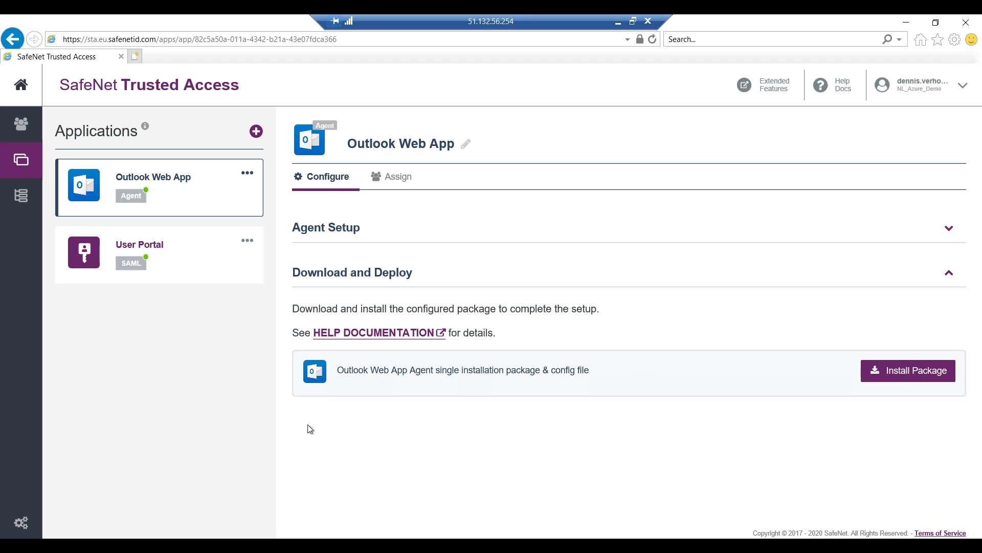
Step: Open the SafeNet Outlook Web App agent from the Downloads folder and acknowledge its saved configuration
click(166, 545)
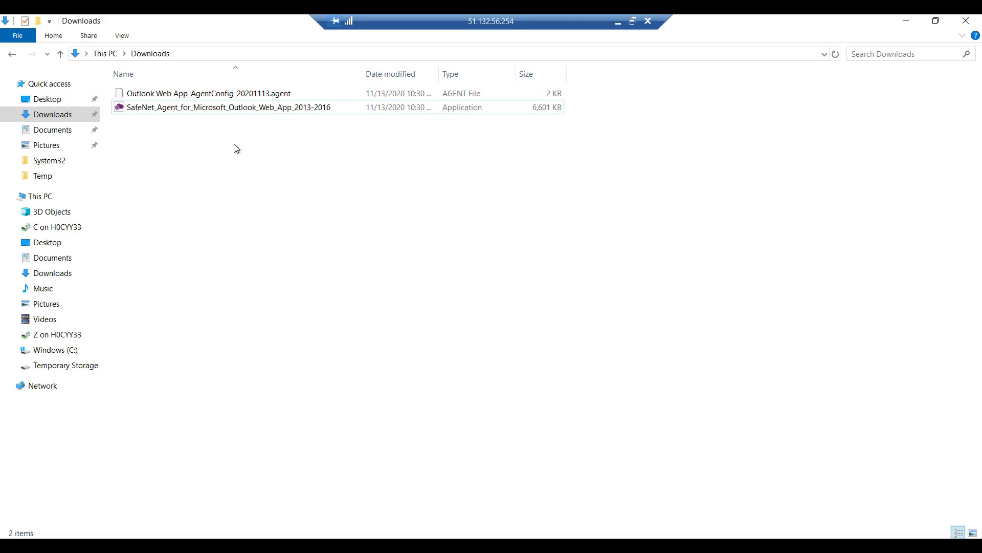
click(194, 109)
mouse_move(173, 545)
click(174, 489)
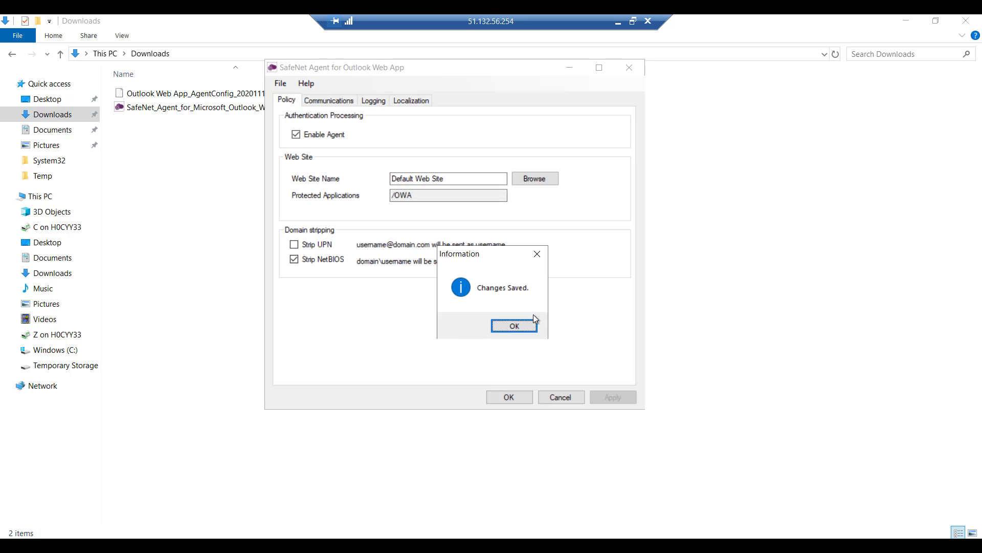
click(514, 325)
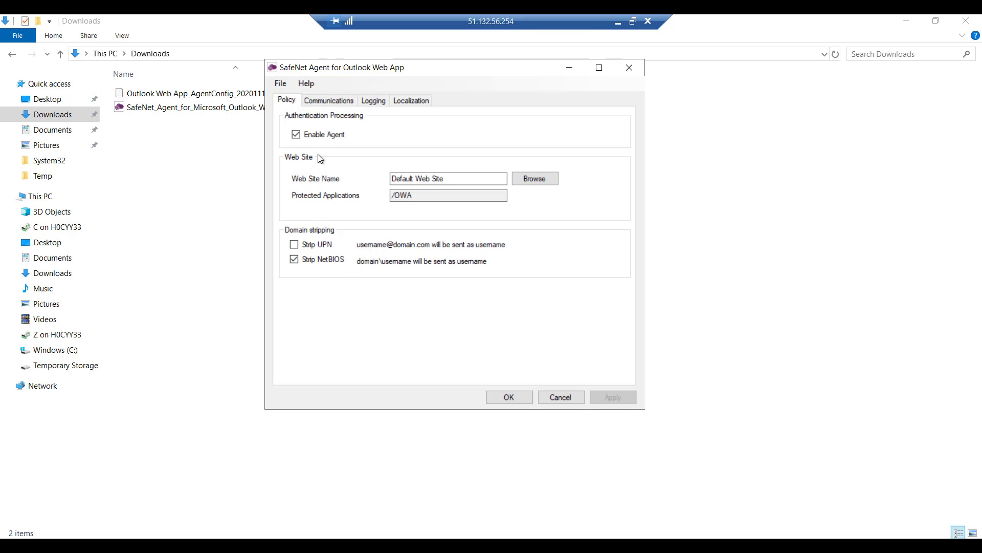
Step: Compare the agent's communication settings with the virtual server listed in the portal's account panel
click(335, 101)
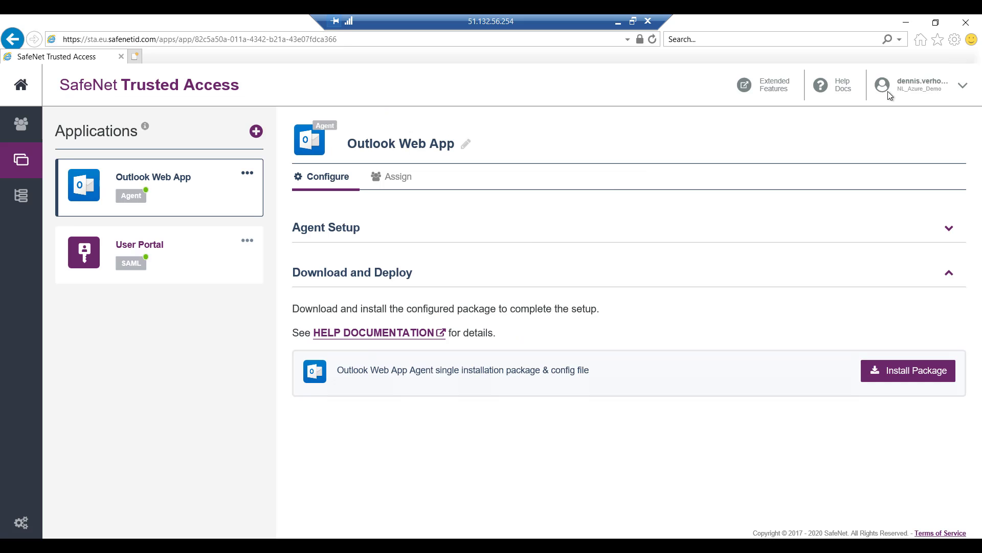
click(912, 95)
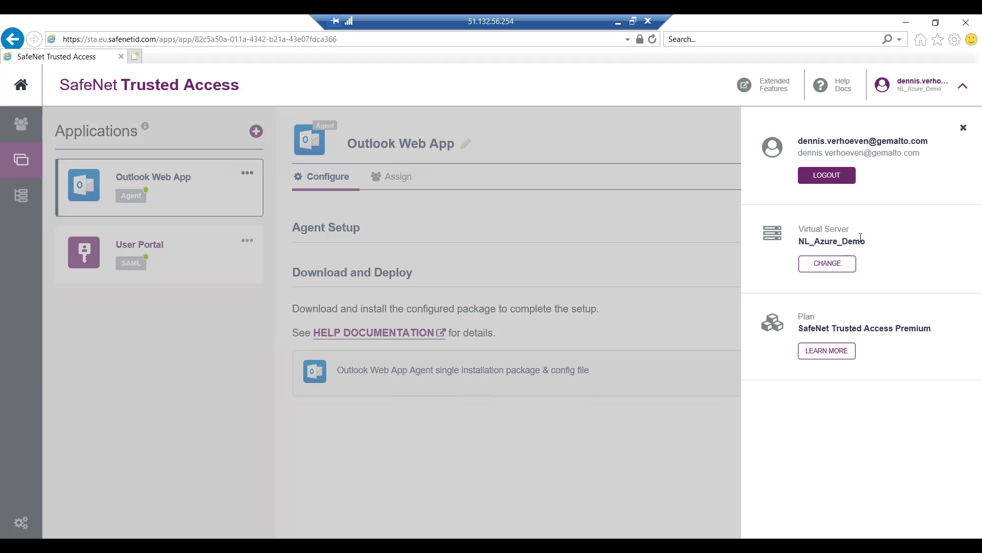
click(230, 350)
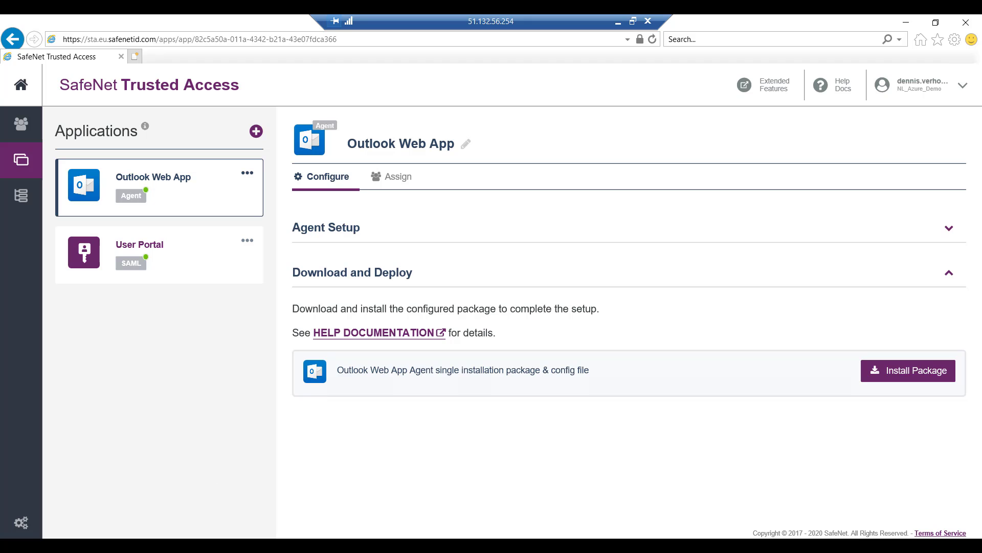
Step: Test that the authentication server is online from the agent's communications settings
click(174, 544)
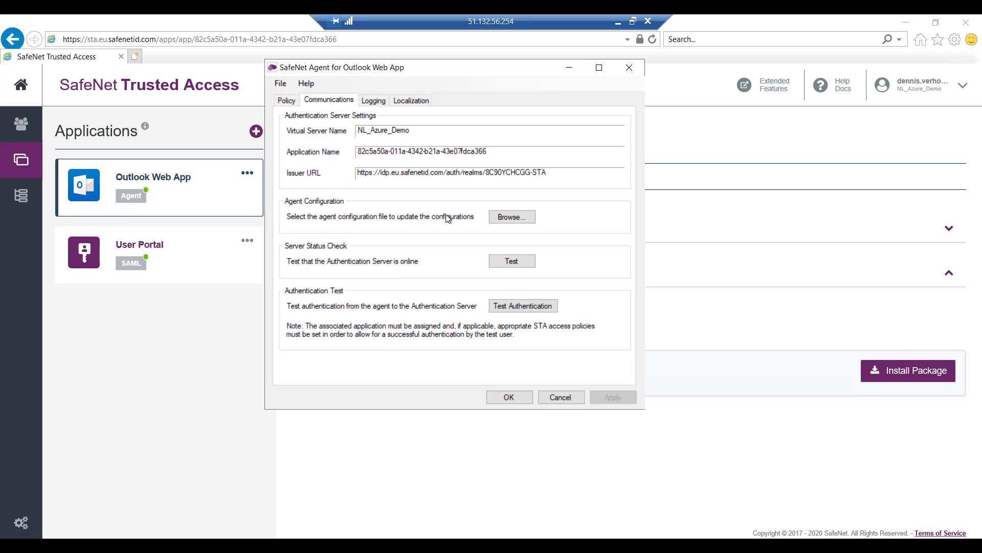
click(512, 262)
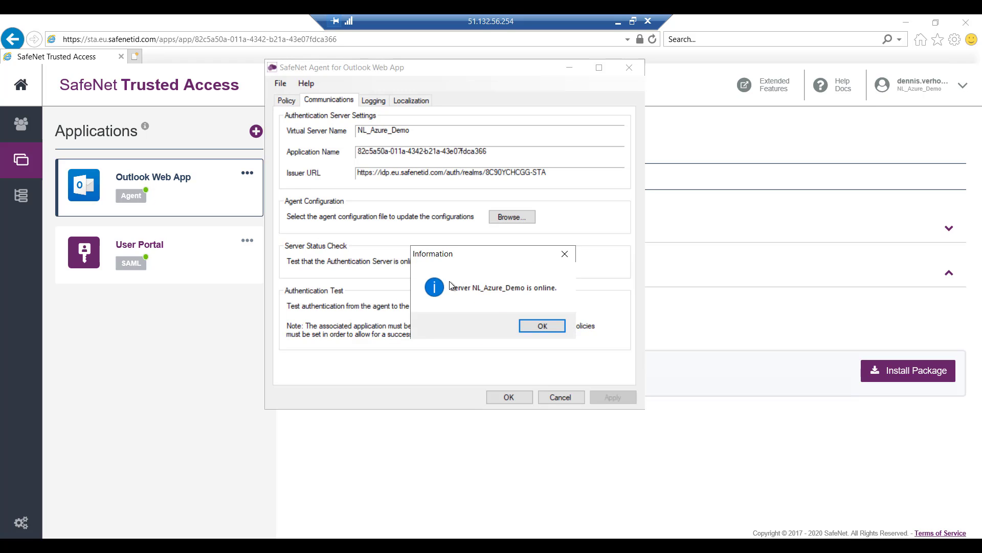
click(539, 327)
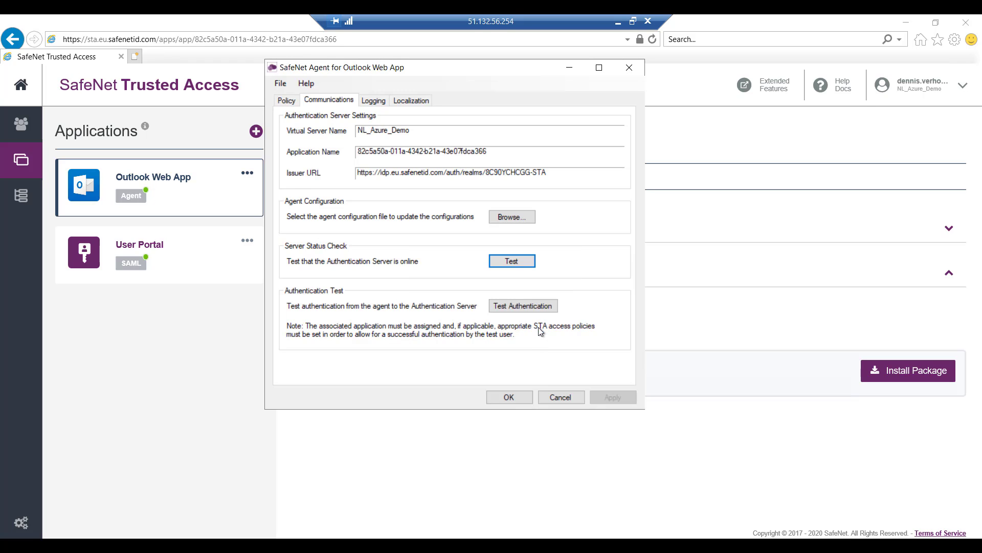
Step: Start an authentication test from the agent and log in with the test user's username
click(517, 309)
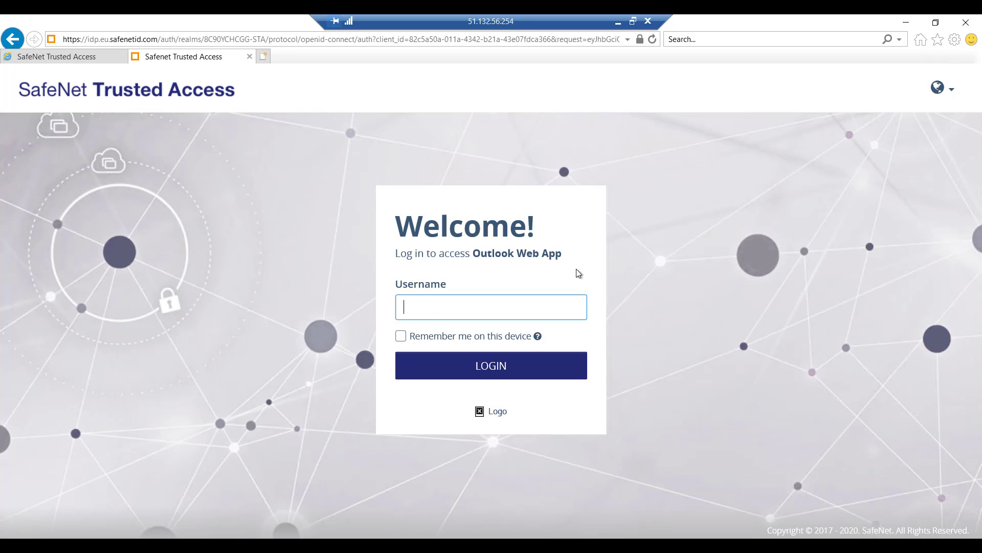
text(verhoeven)
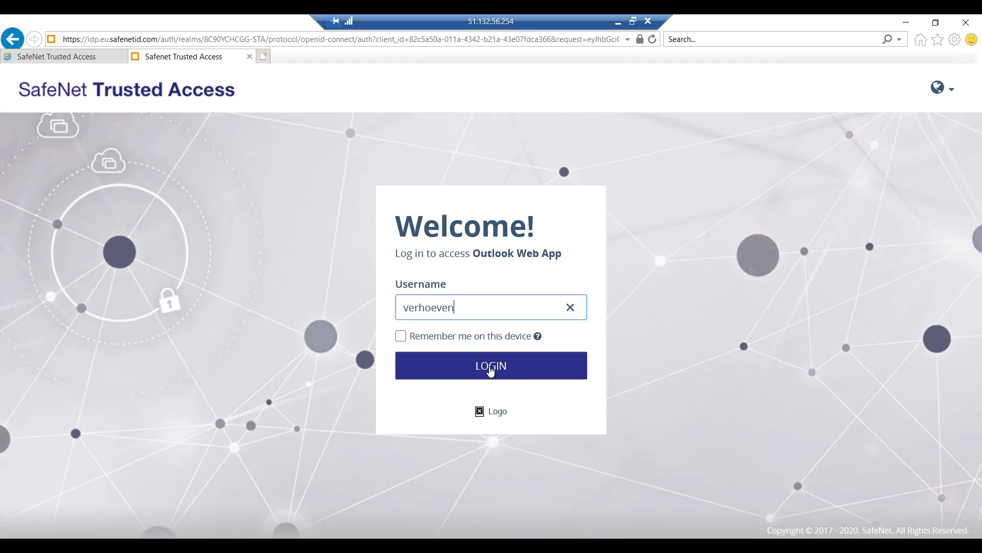
click(490, 366)
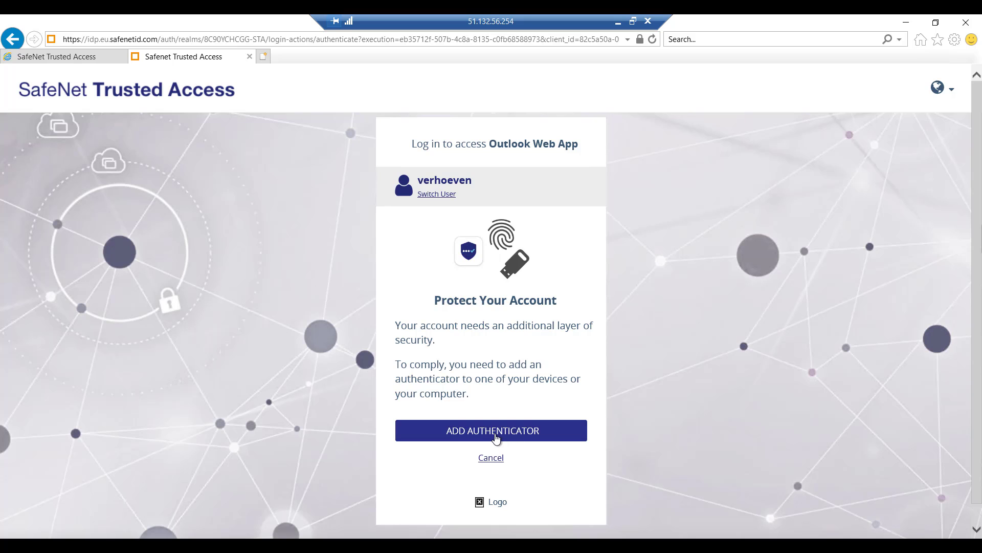
Step: Begin adding an authenticator and confirm identity by entering the domain password
click(493, 432)
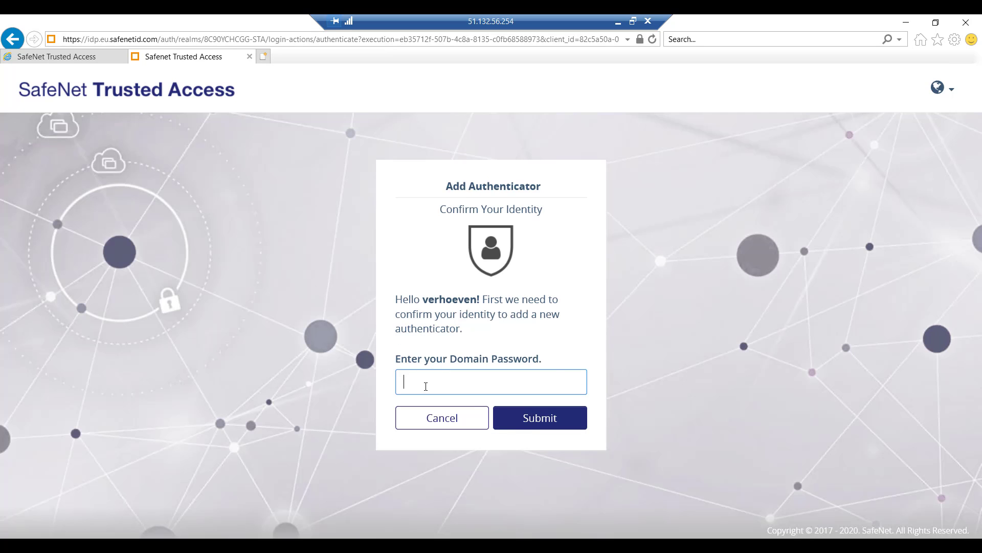
text(*****)
key(BackSpace)
key(BackSpace)
key(BackSpace)
key(BackSpace)
key(BackSpace)
text(*******)
key(Return)
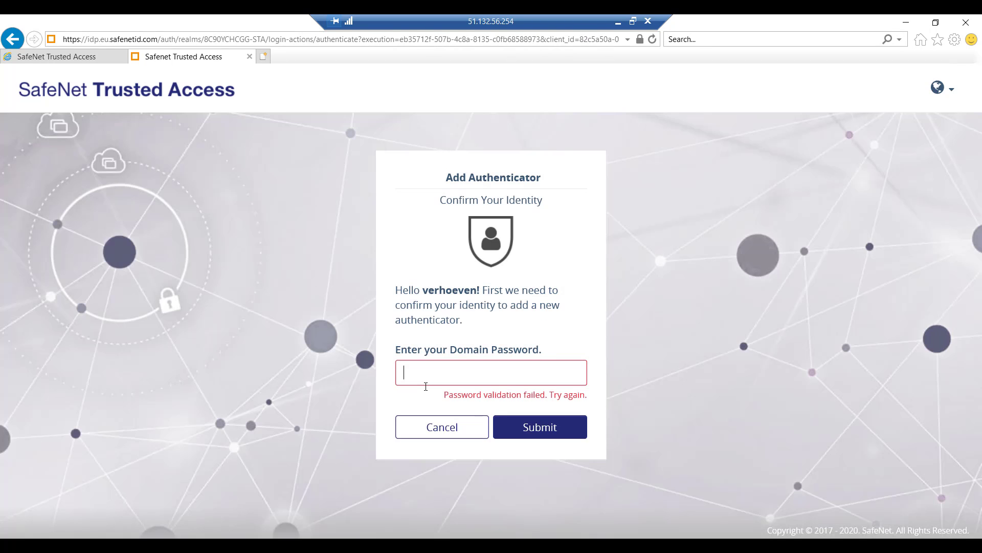
text(****************)
key(Return)
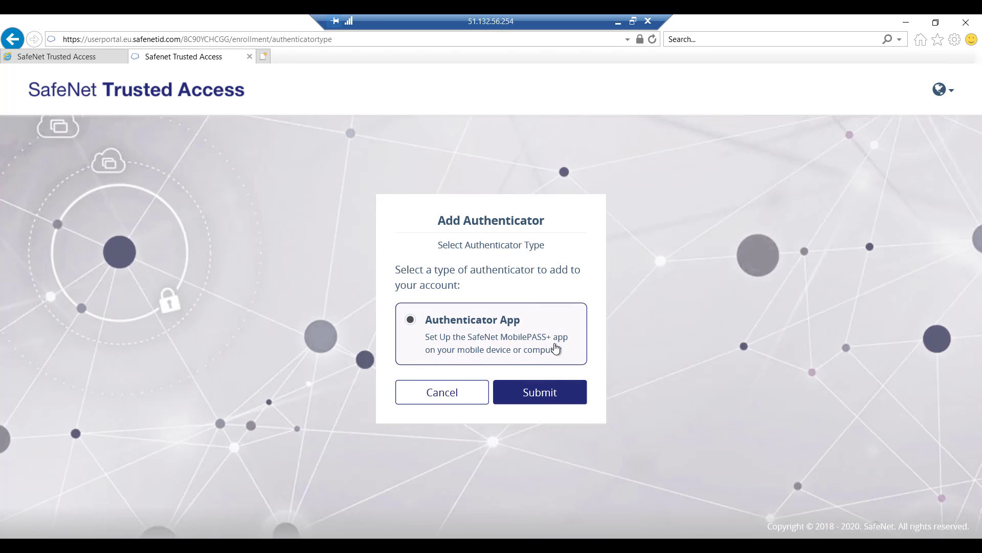
Step: Choose the Authenticator App on an Android mobile device and continue after the activation QR code
click(542, 397)
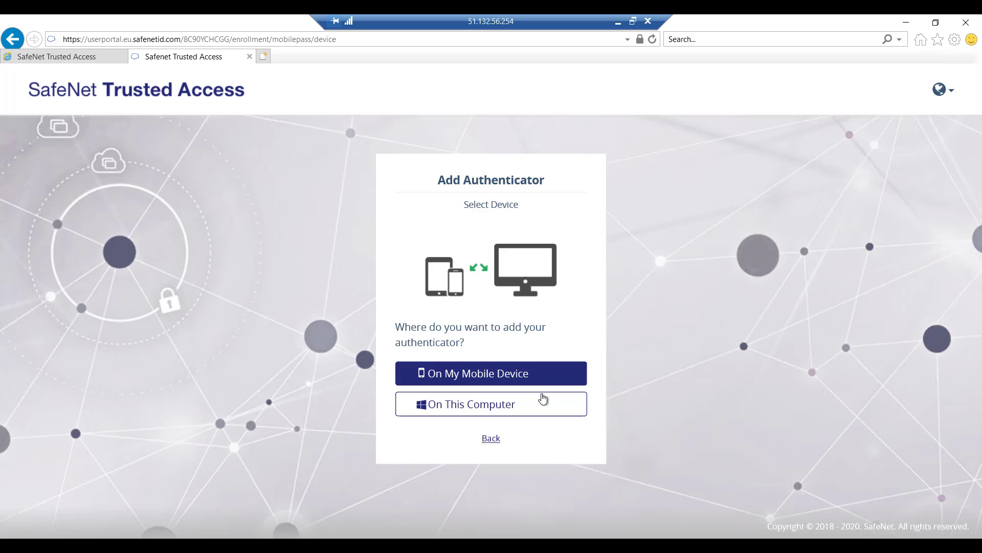
click(485, 375)
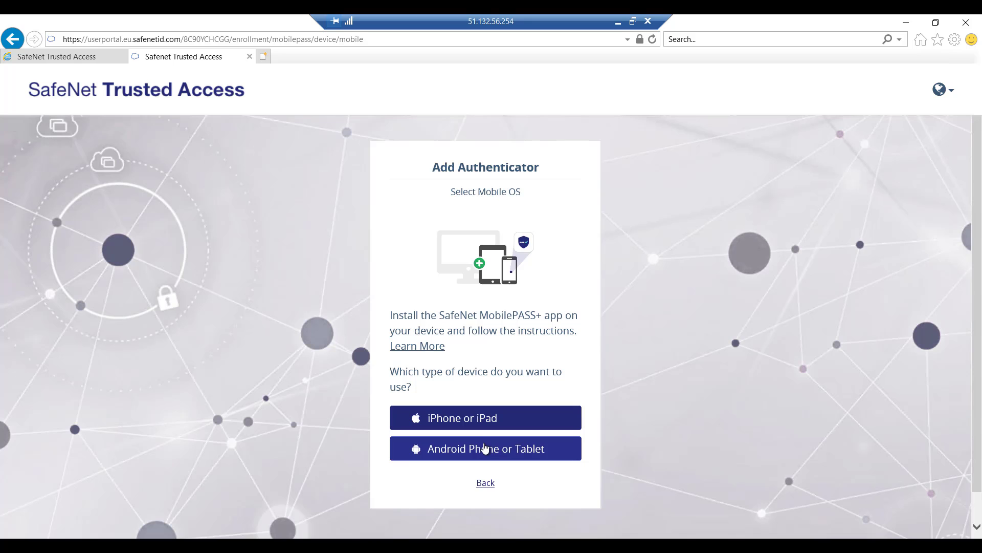
click(485, 448)
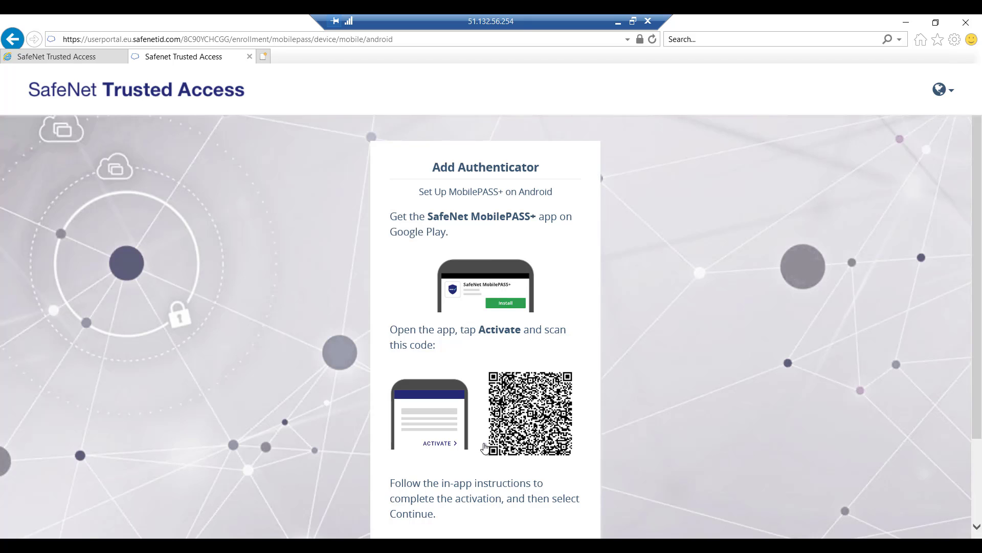
scroll(962, 340, down, 3)
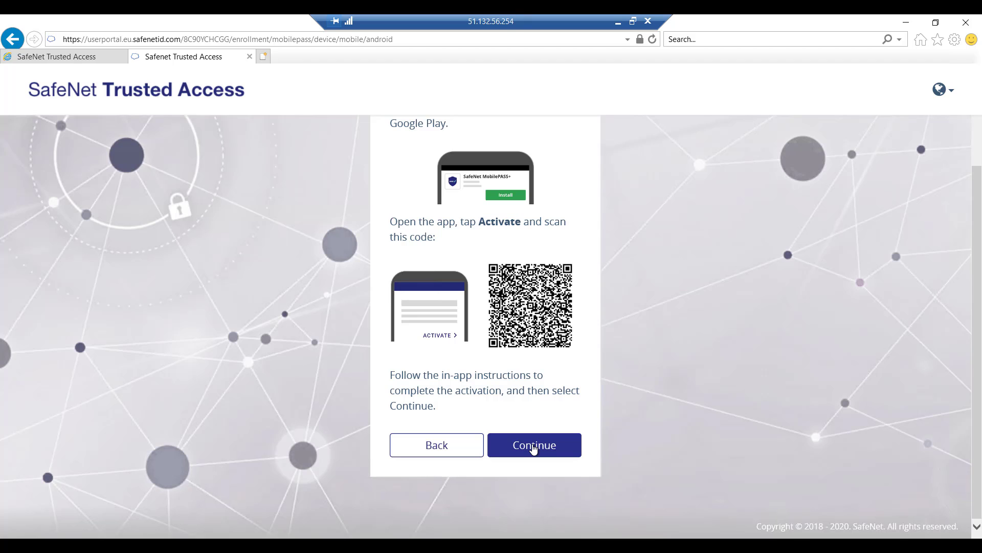
click(533, 446)
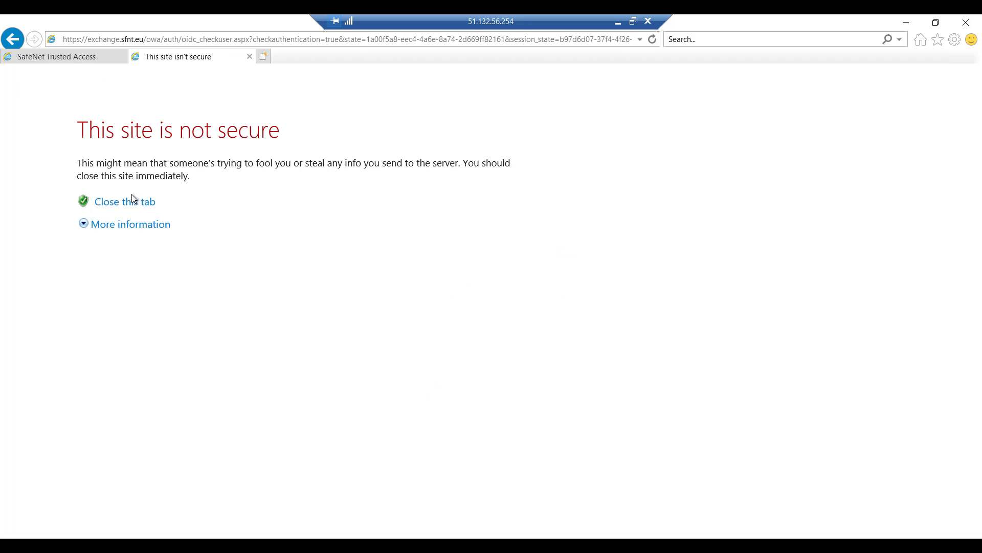
Step: Proceed past the certificate warning to the webpage to complete the authentication test
click(119, 202)
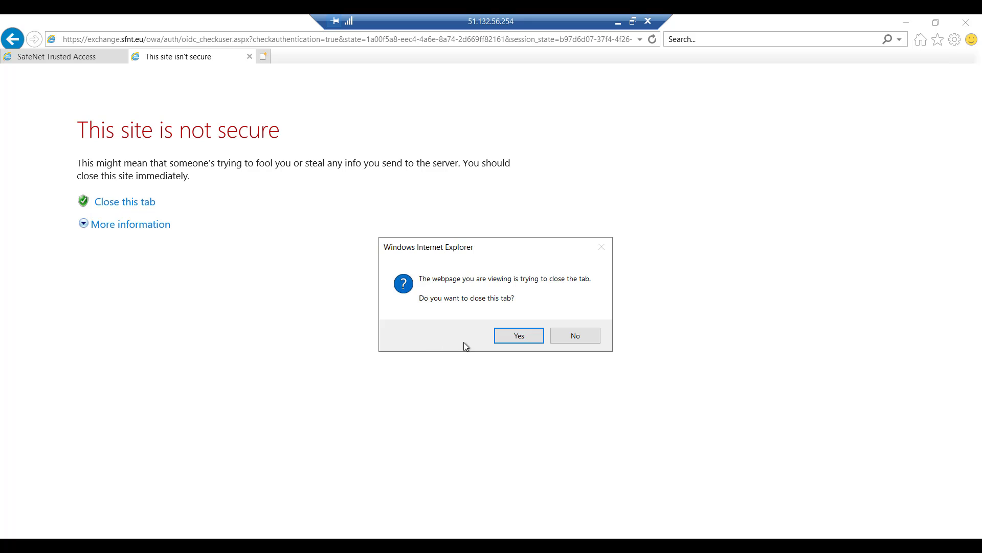
click(574, 336)
click(114, 225)
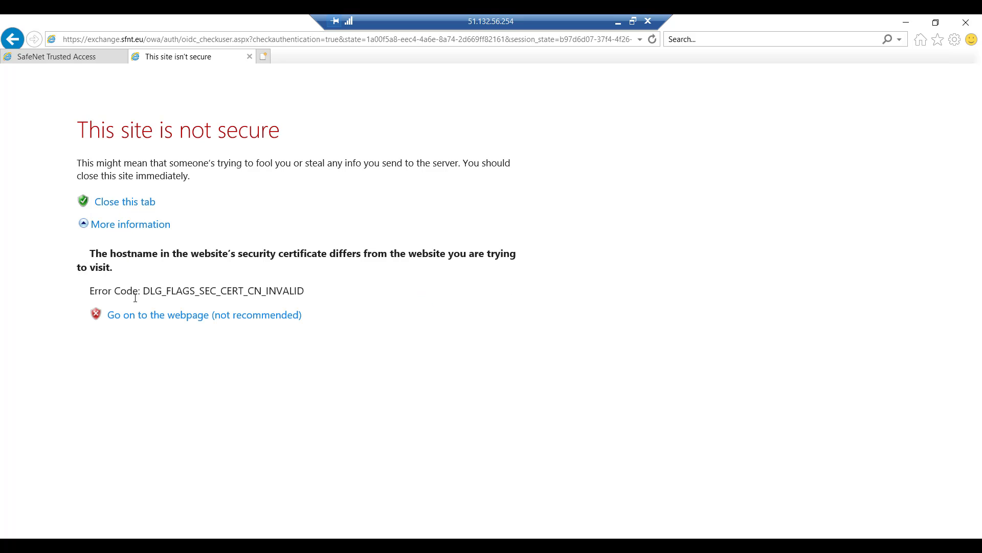
click(136, 315)
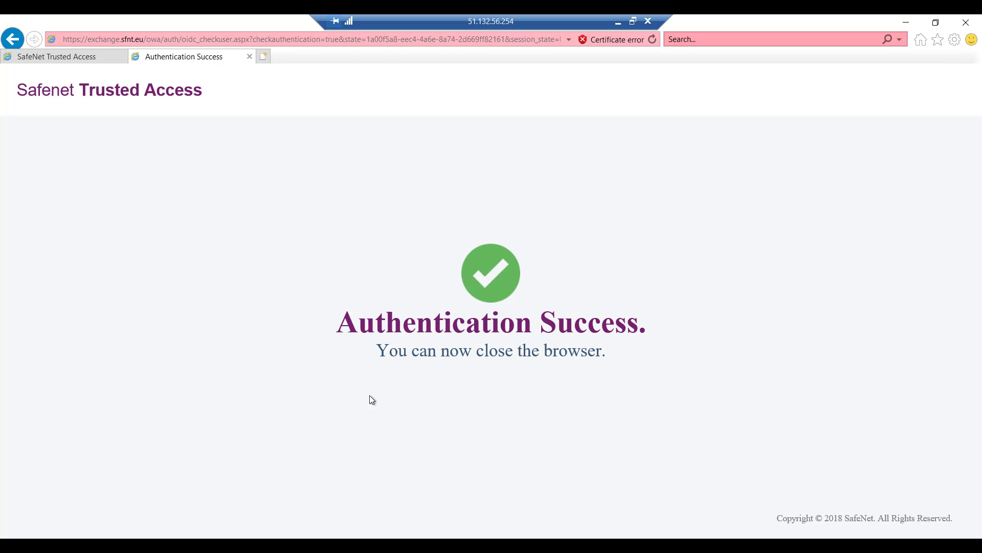
Step: Review the agent's Policy settings and open the Policies page in the SafeNet Trusted Access portal
key(alt+Tab)
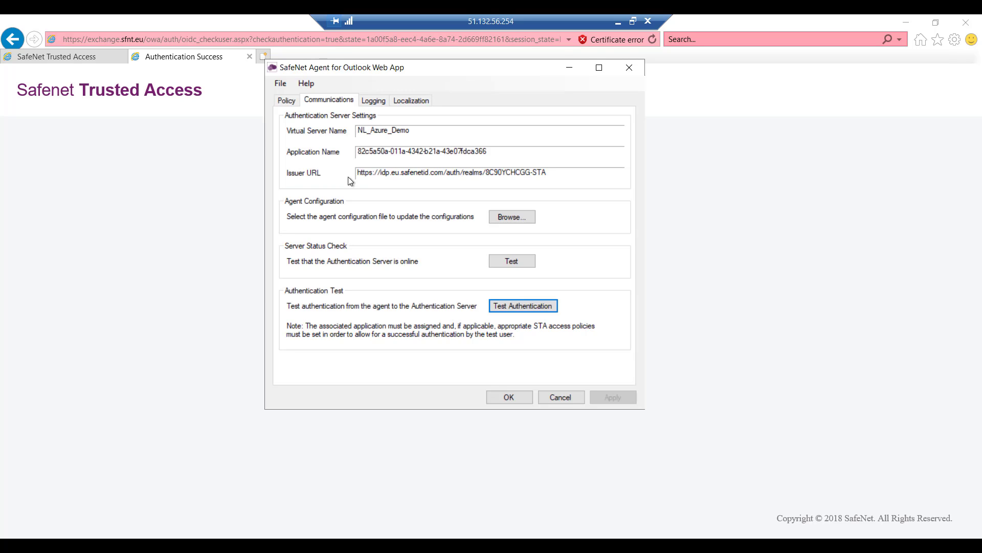
click(285, 101)
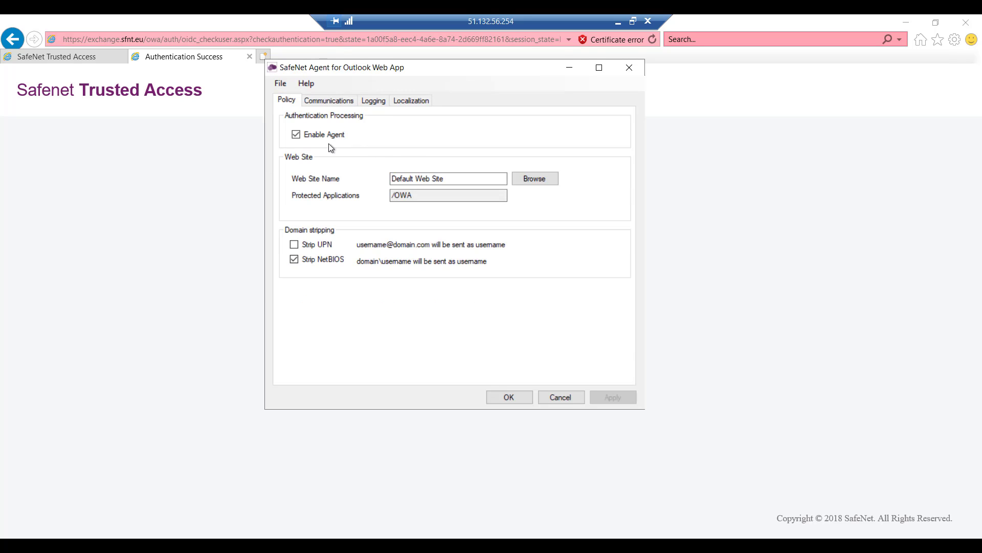
click(194, 228)
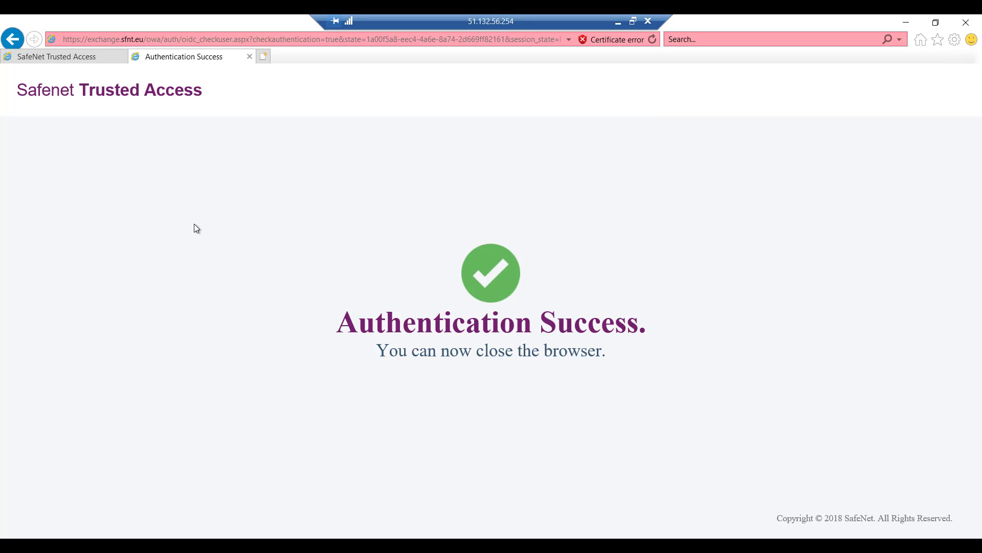
click(97, 57)
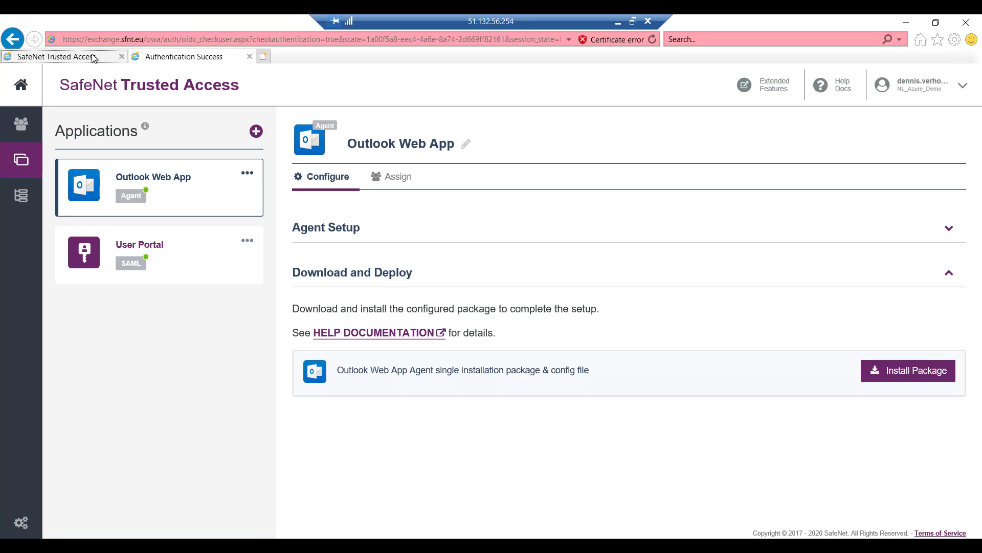
click(25, 195)
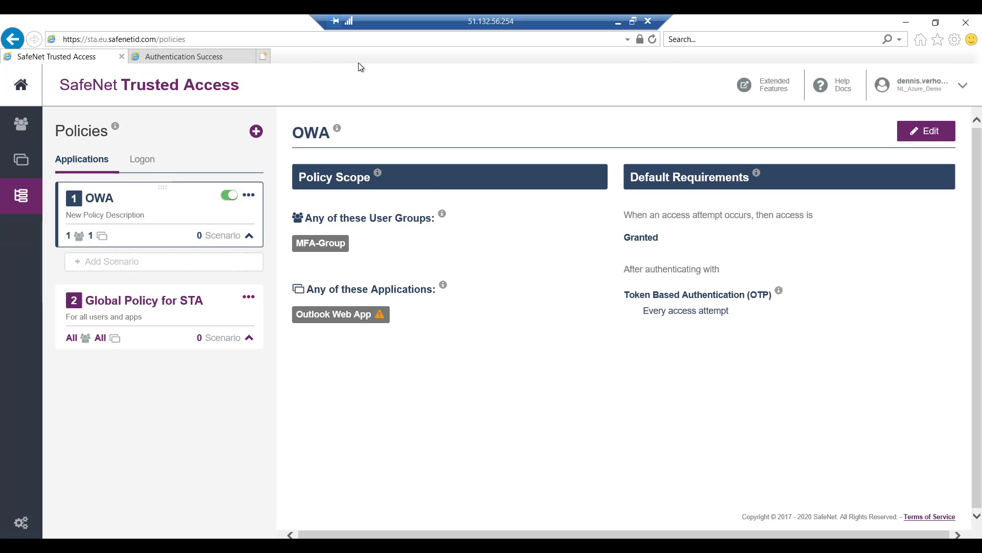
Step: Sign in to Outlook Web App at exchange.sfnt.eu/owa with the domain username and password
click(619, 23)
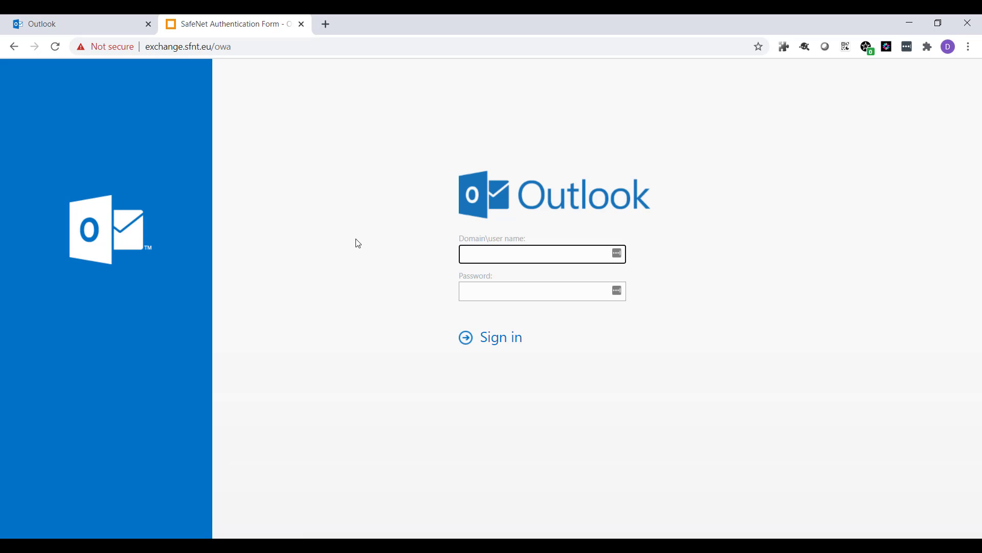
text(contoso\verhoeven)
key(Tab)
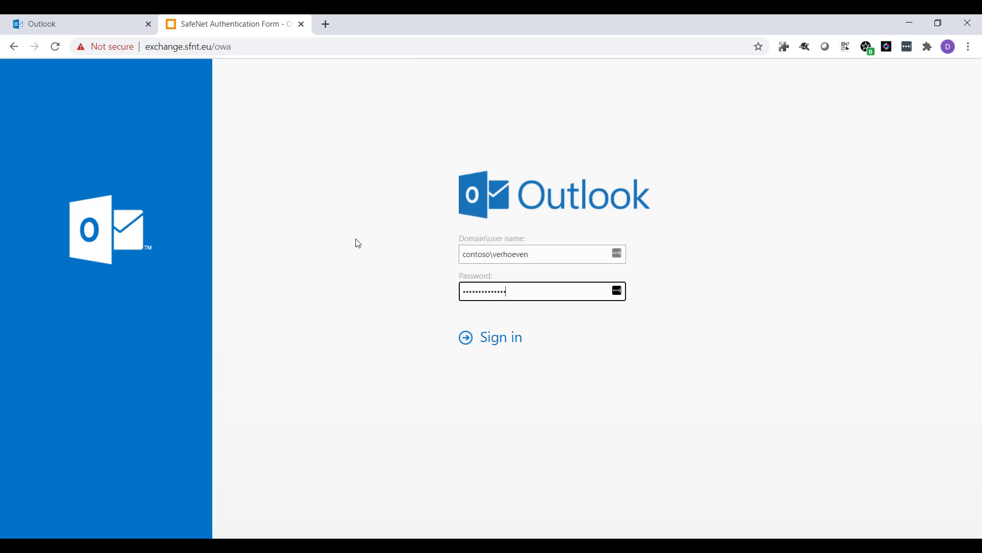
key(Return)
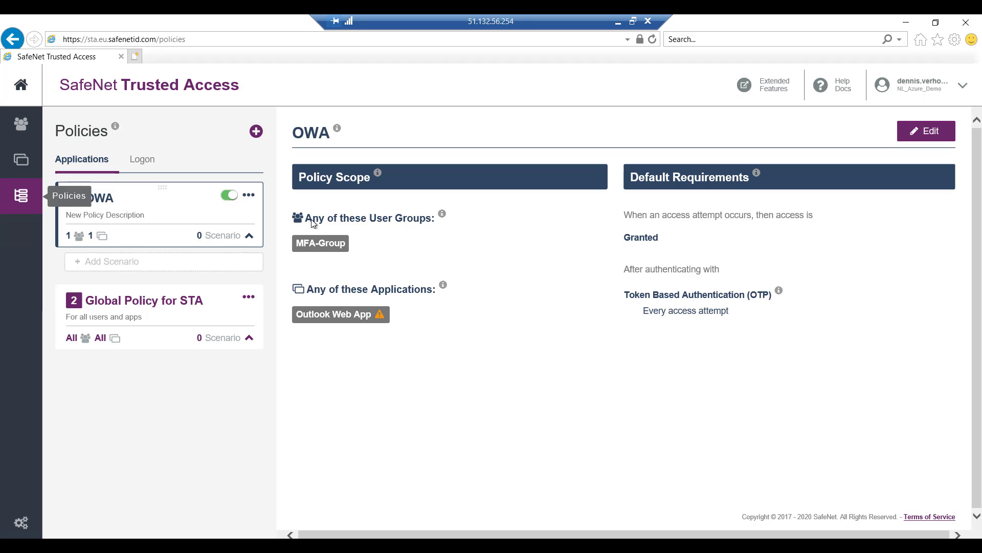
Step: Create a new application policy named No-MFA-OWA and add the No-MFA user group to its scope
click(256, 132)
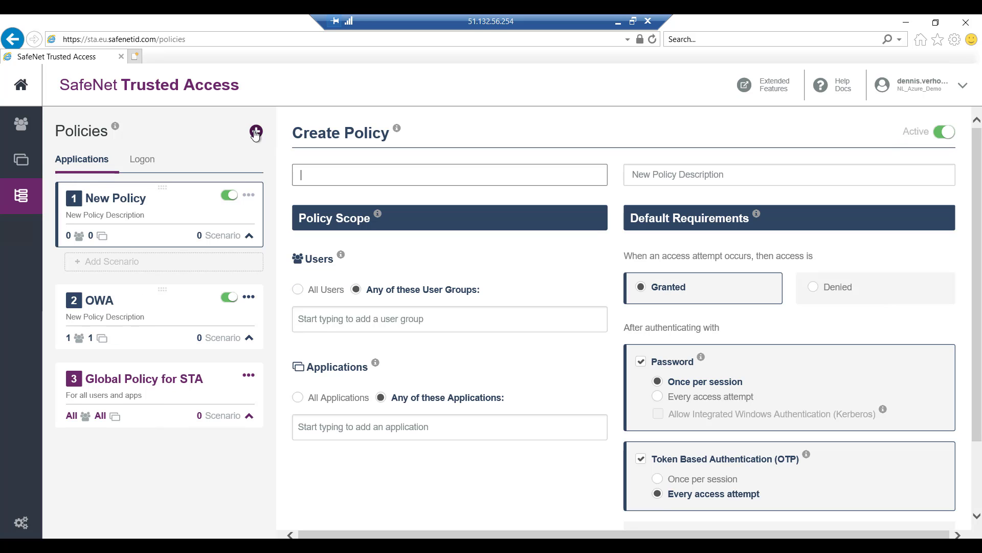
text(No-)
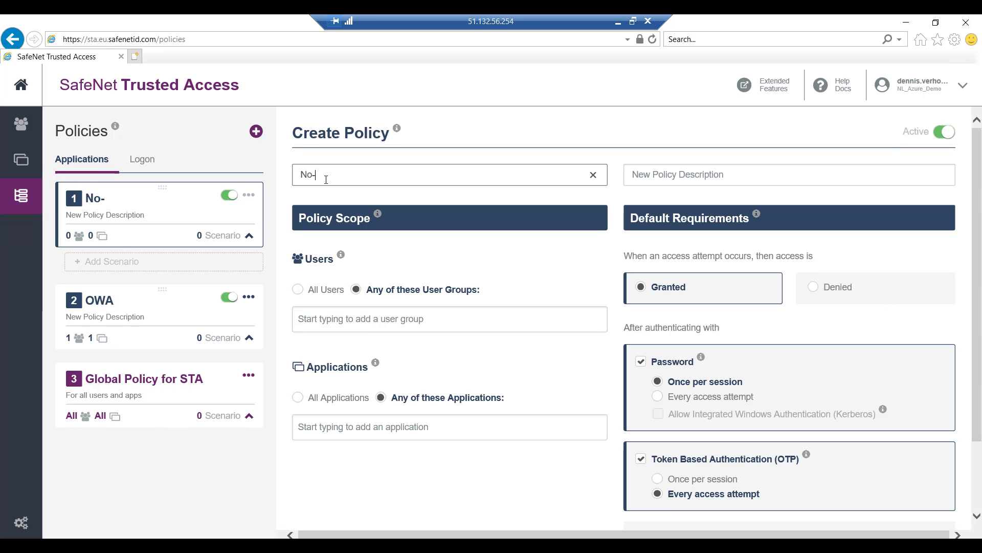
text(MFA-OWA)
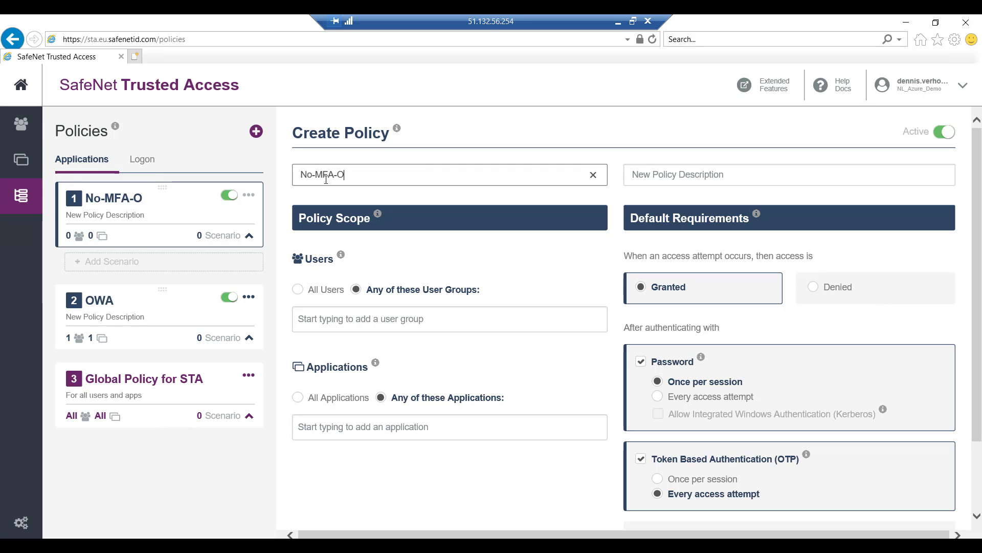
click(313, 322)
click(318, 364)
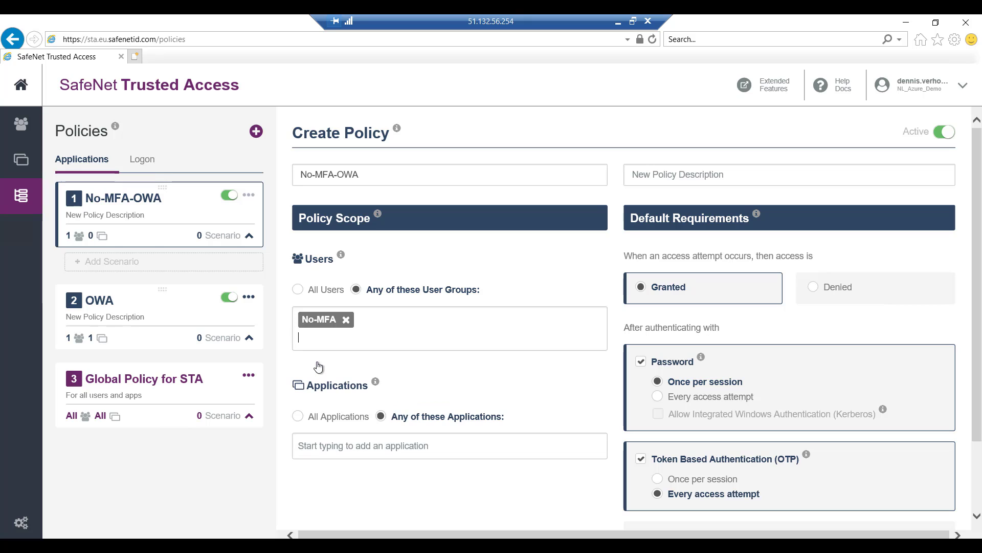
Step: Add Outlook Web App to the No-MFA-OWA policy's applications and save the policy
click(318, 444)
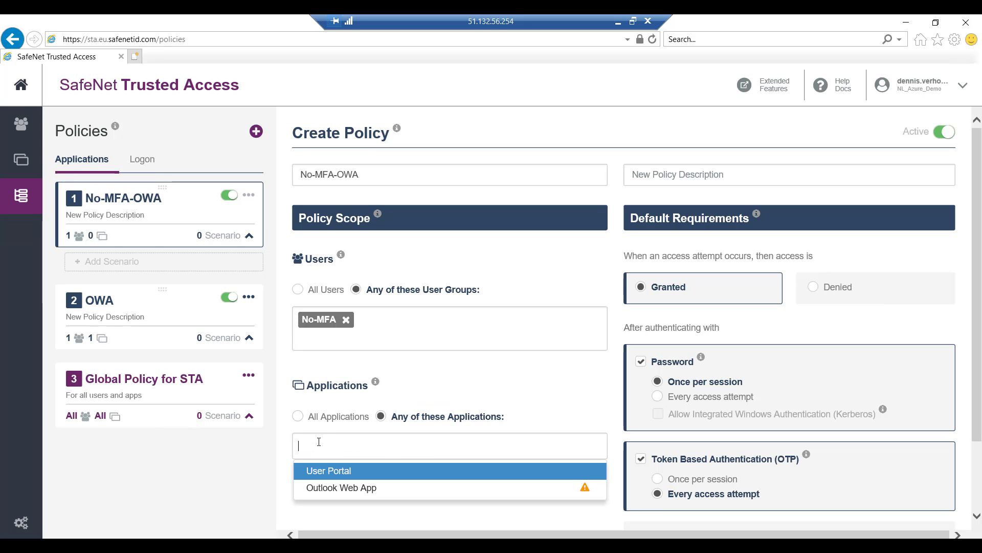
click(326, 484)
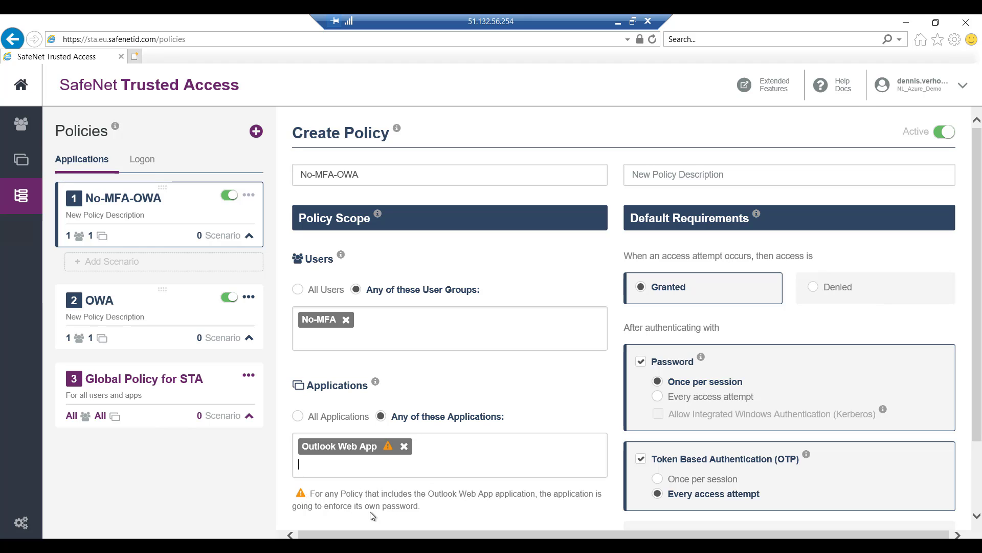
click(641, 459)
scroll(978, 292, down, 1)
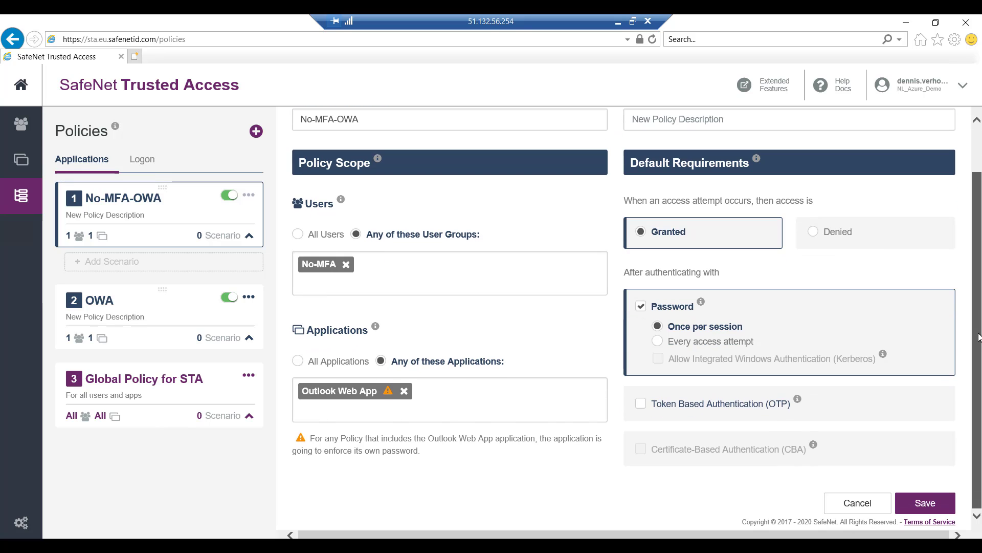
click(924, 504)
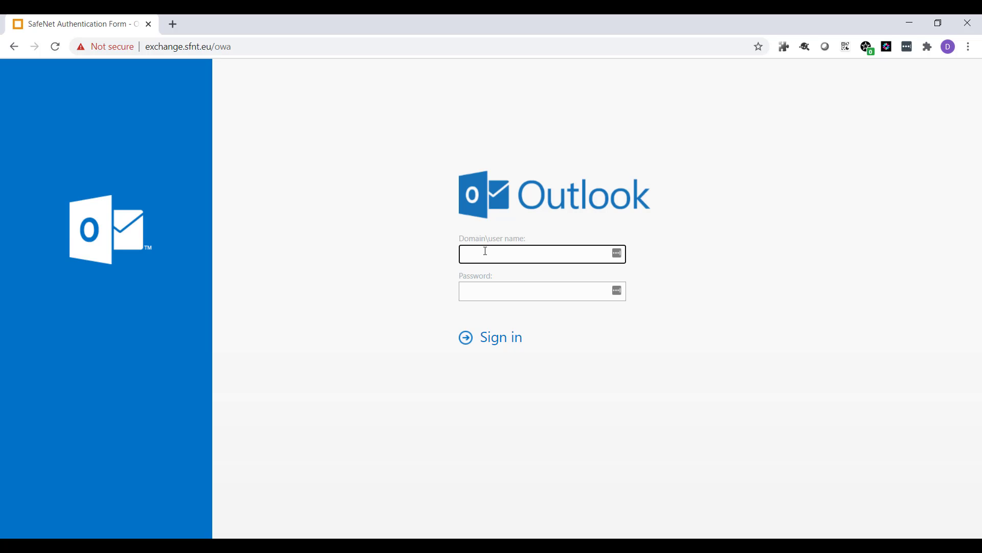
Step: Sign in to Outlook Web App as the contoso test user, entering the account password
text(contoso\testuser)
key(Tab)
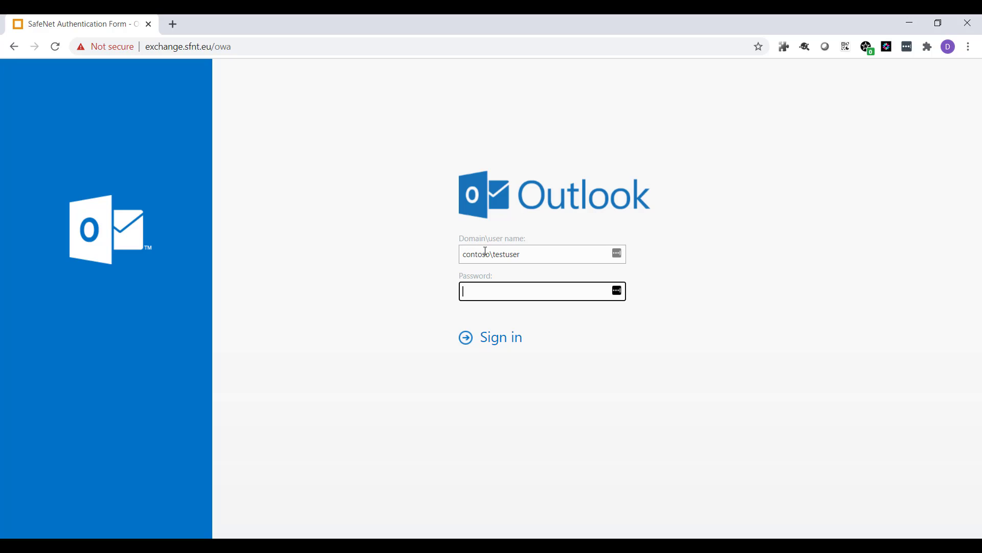
text(••••••••••)
key(Return)
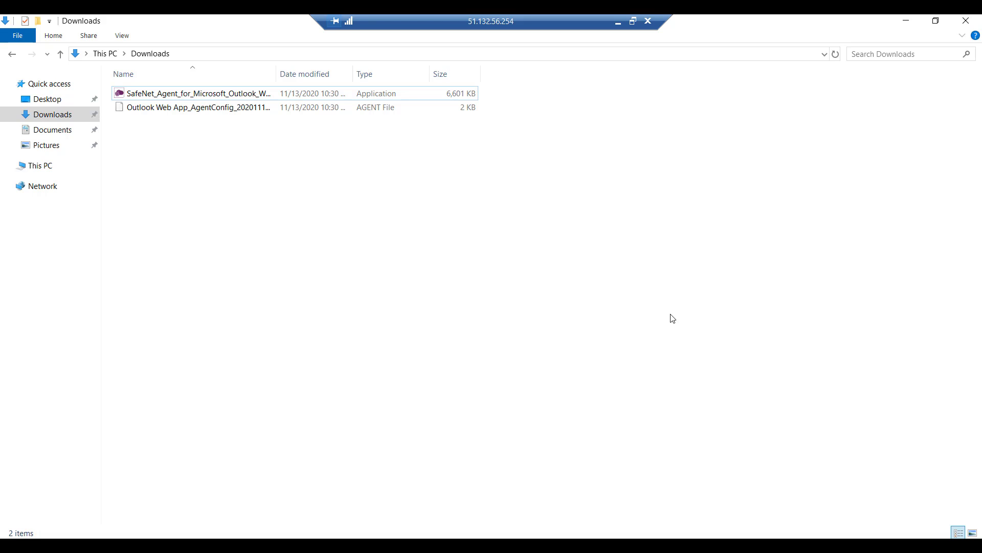
Step: Delete the Outlook Web App agent configuration file from the Downloads folder
click(191, 112)
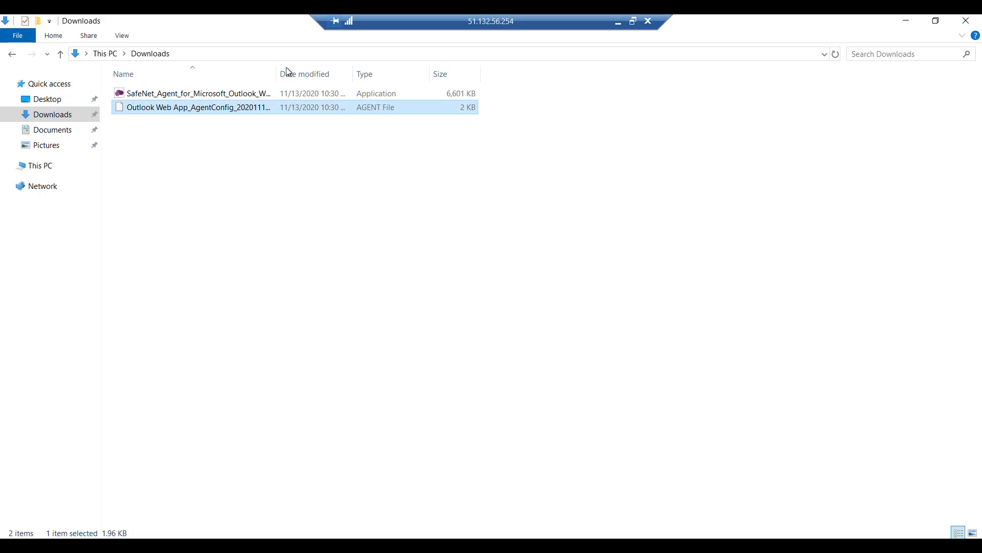
drag(276, 73, 345, 77)
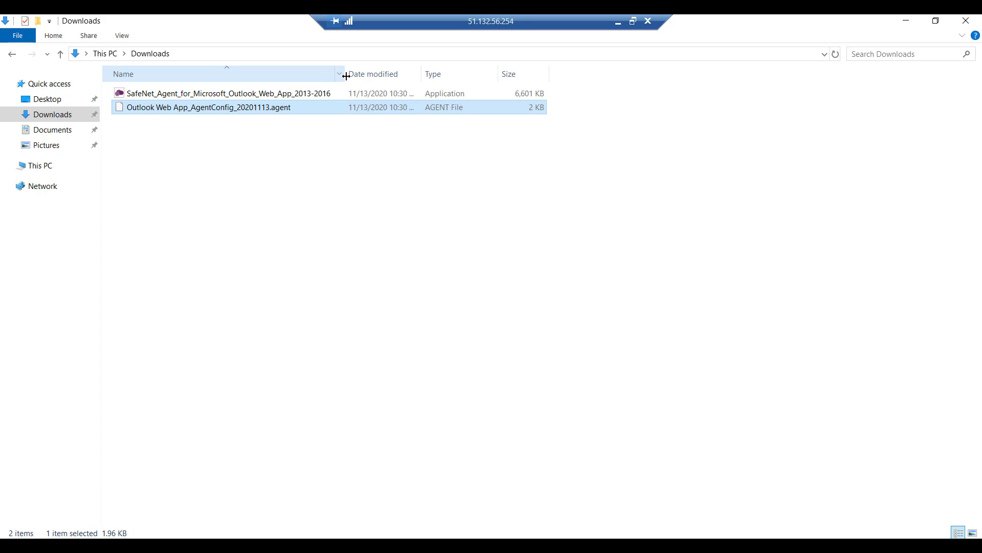
key(Delete)
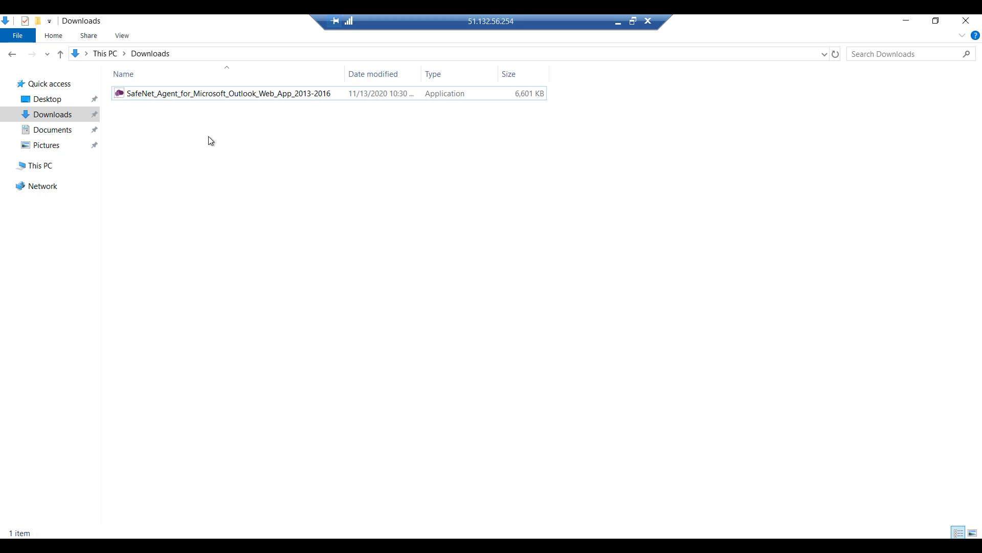
Step: Run the SafeNet Agent for Outlook Web App installer as administrator and accept the license agreement
right_click(198, 96)
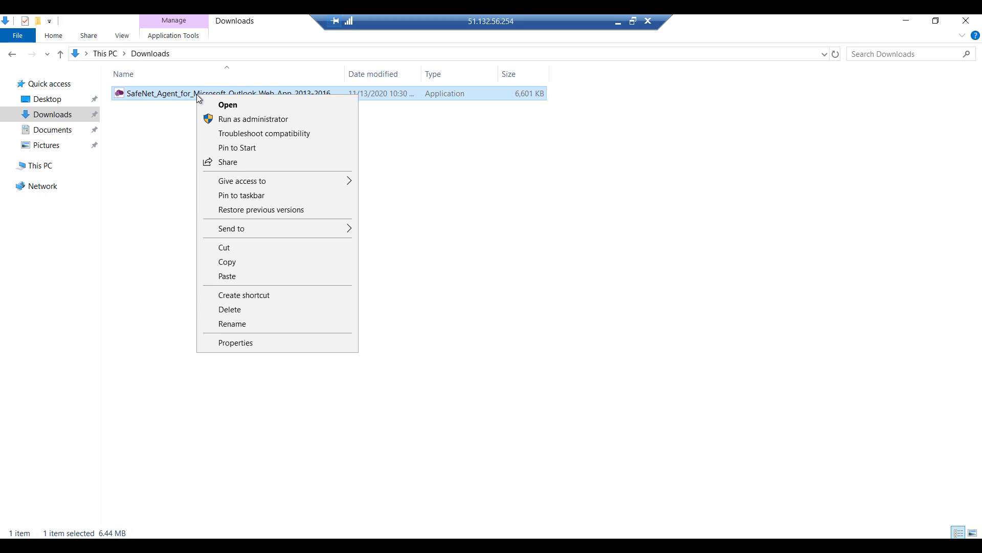
click(233, 120)
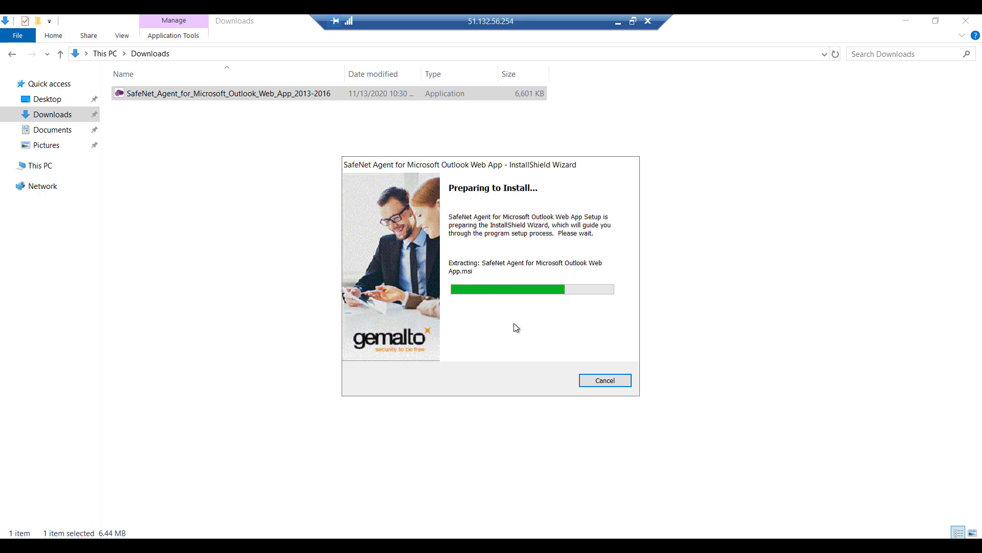
click(554, 386)
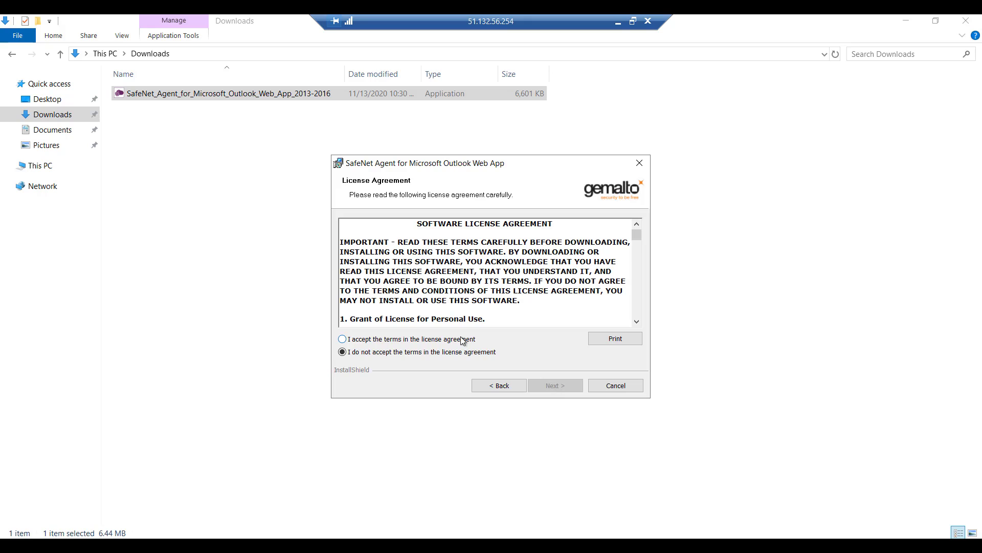
click(455, 339)
click(538, 385)
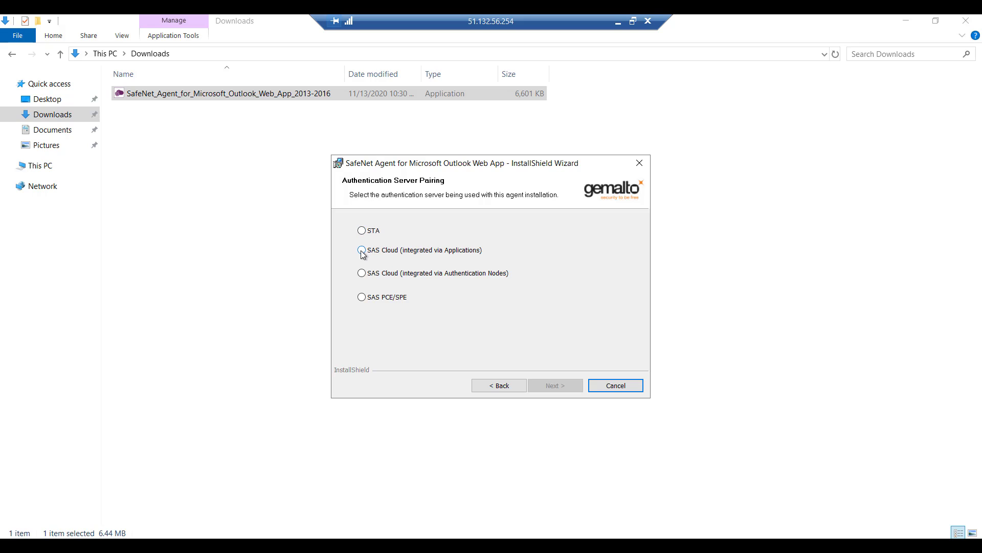
Step: Choose SAS Cloud (integrated via Authentication Nodes) pairing and enter the customer's user name with organization Thales
click(362, 273)
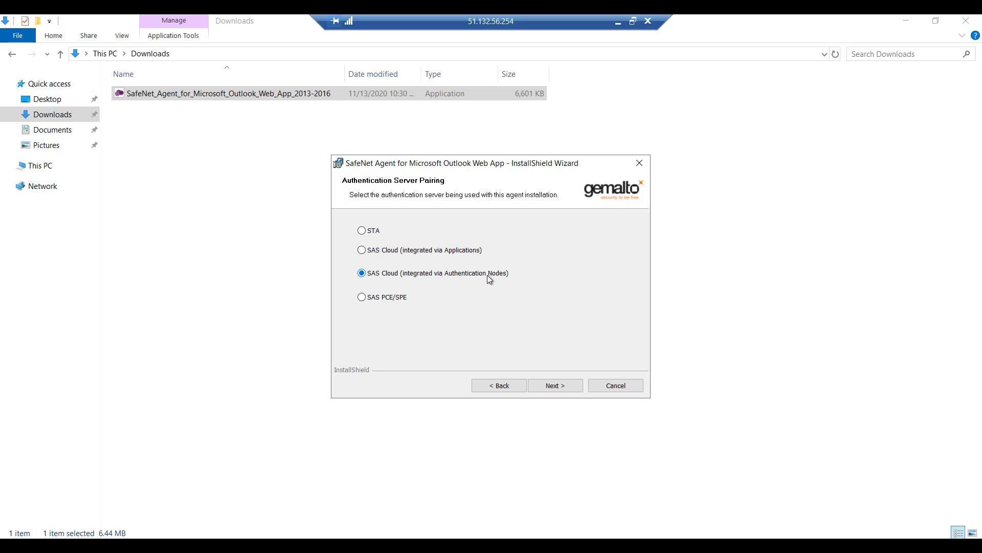
click(553, 386)
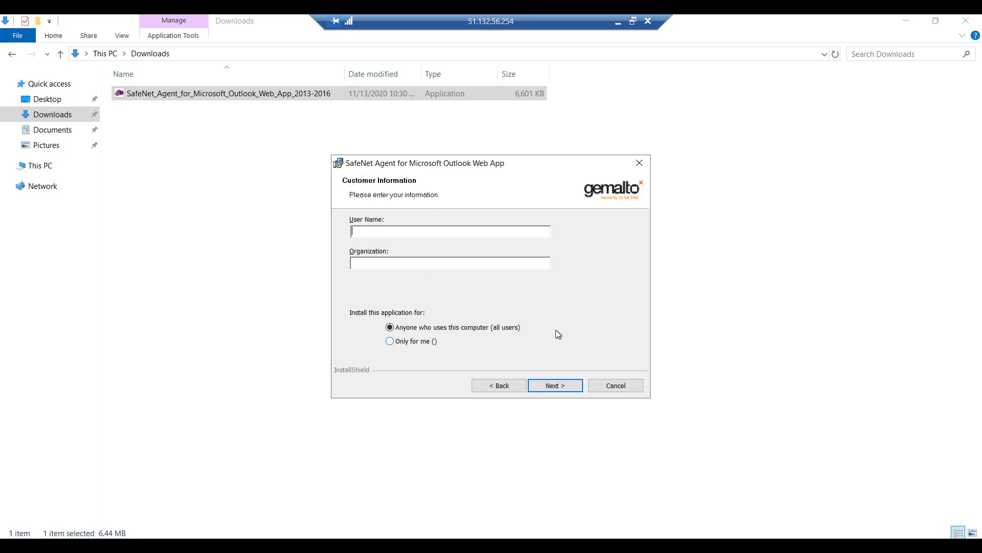
text(Verhoeven)
key(Tab)
text(Thales)
key(Return)
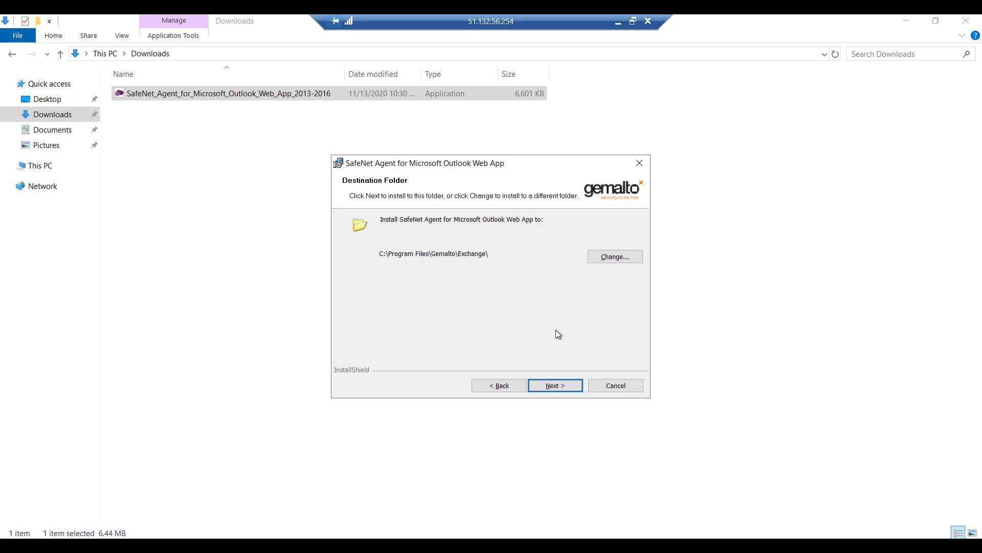
Step: Keep the default install folder and select Microsoft Exchange 2016 as the server to protect
click(556, 385)
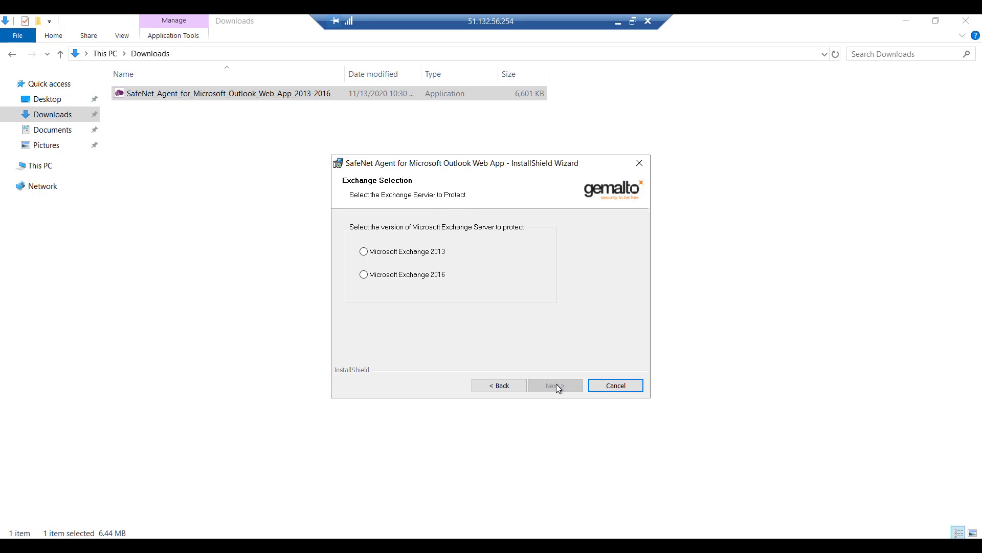
click(426, 276)
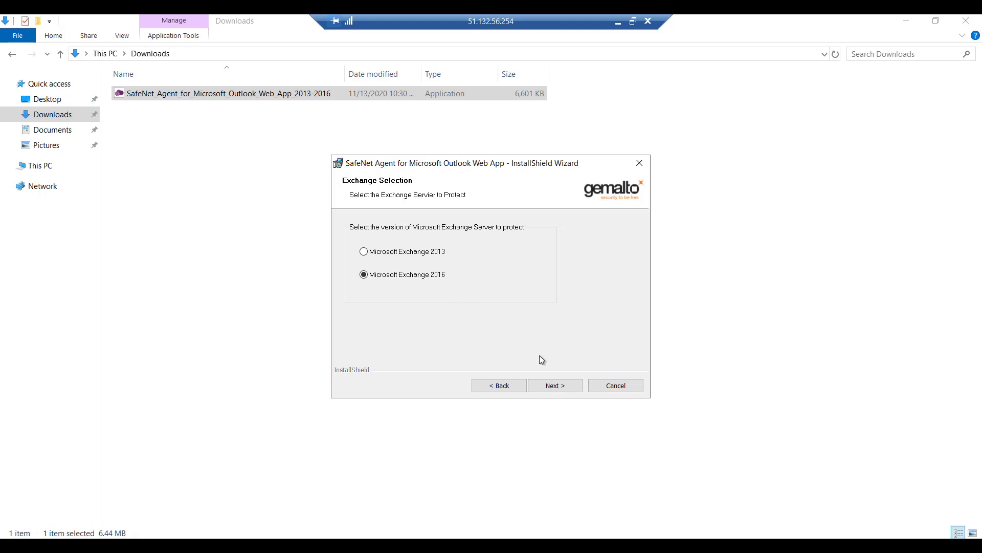
click(552, 388)
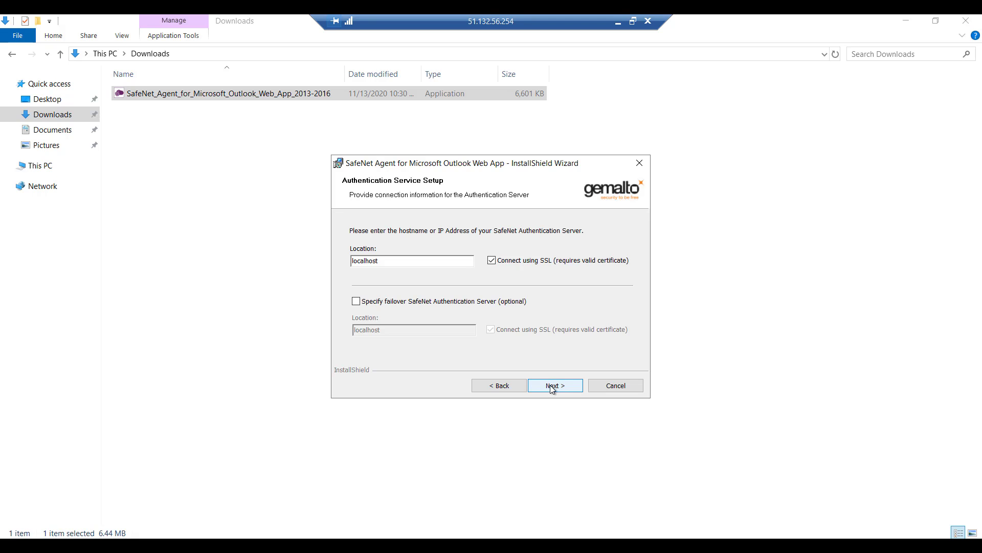
Step: Copy the primary agent host cloud.eu.safenetid.com from the portal's Auth Nodes section into the installer's server location
double_click(402, 261)
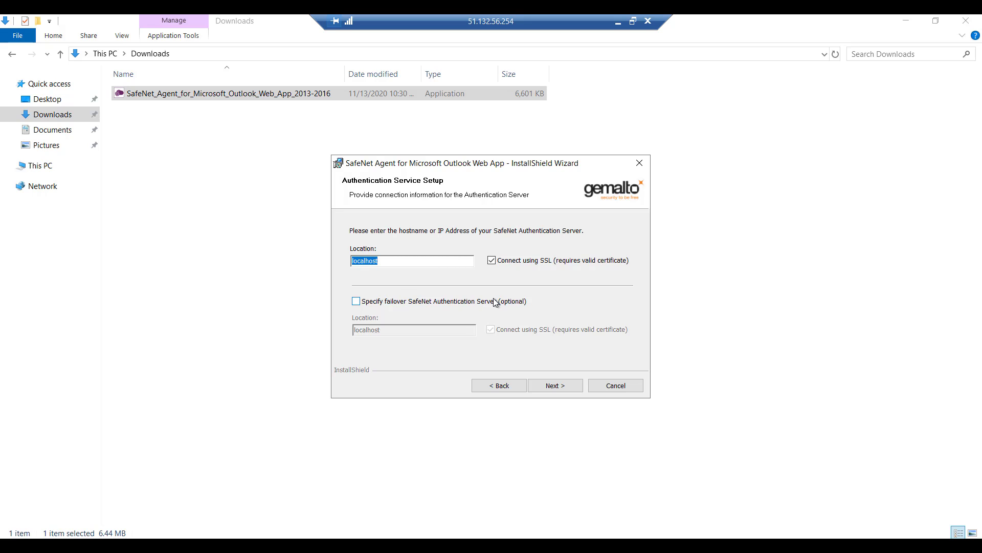
click(134, 546)
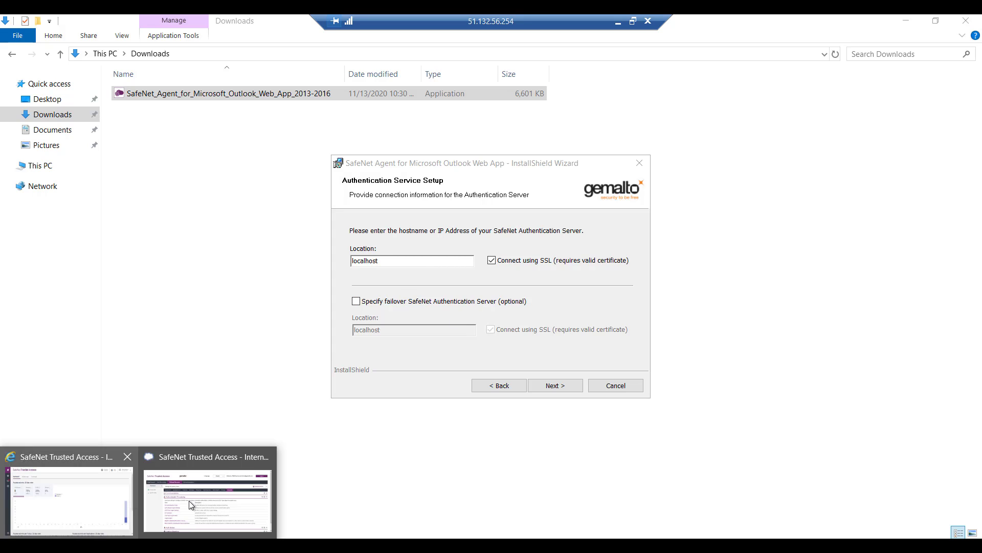
click(189, 504)
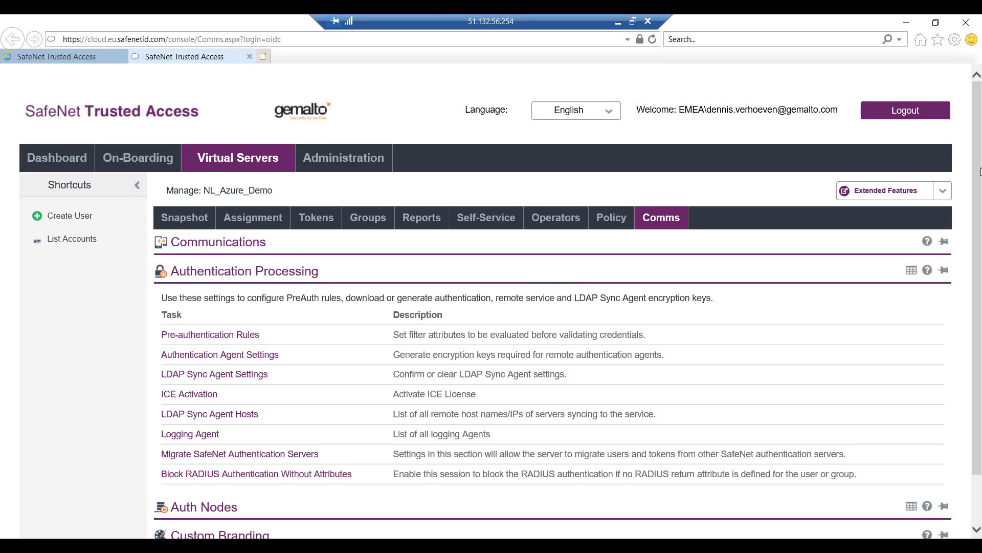
scroll(981, 171, down, 2)
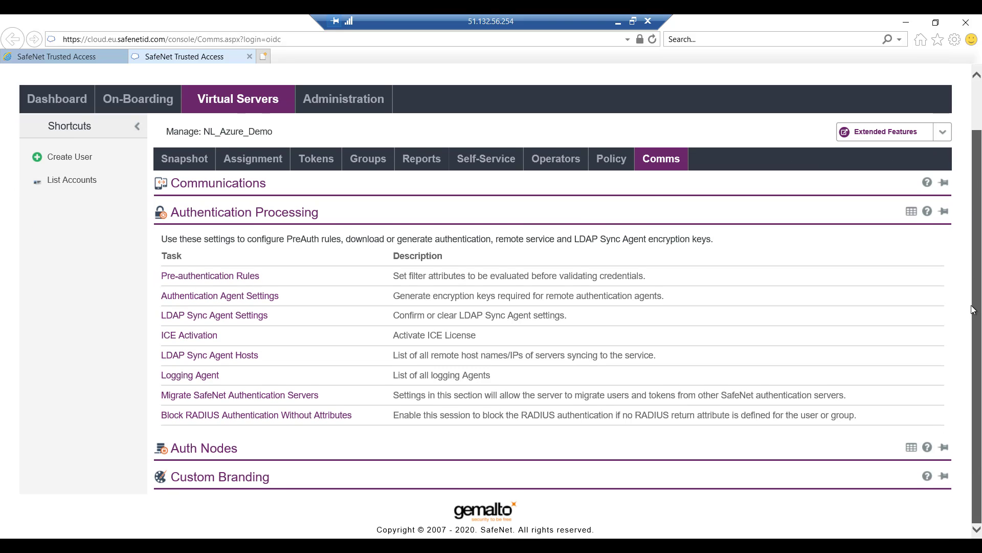
click(221, 450)
click(193, 371)
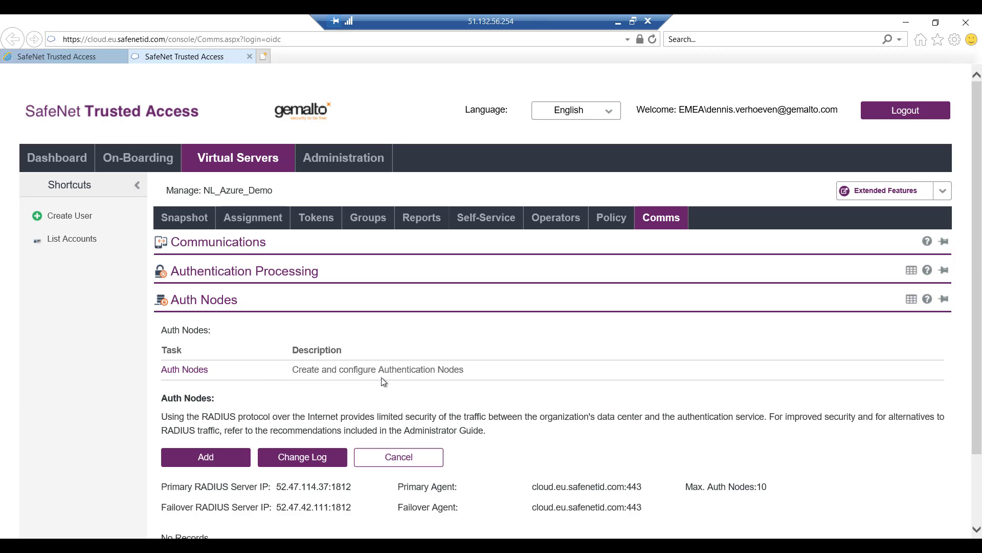
scroll(979, 338, down, 3)
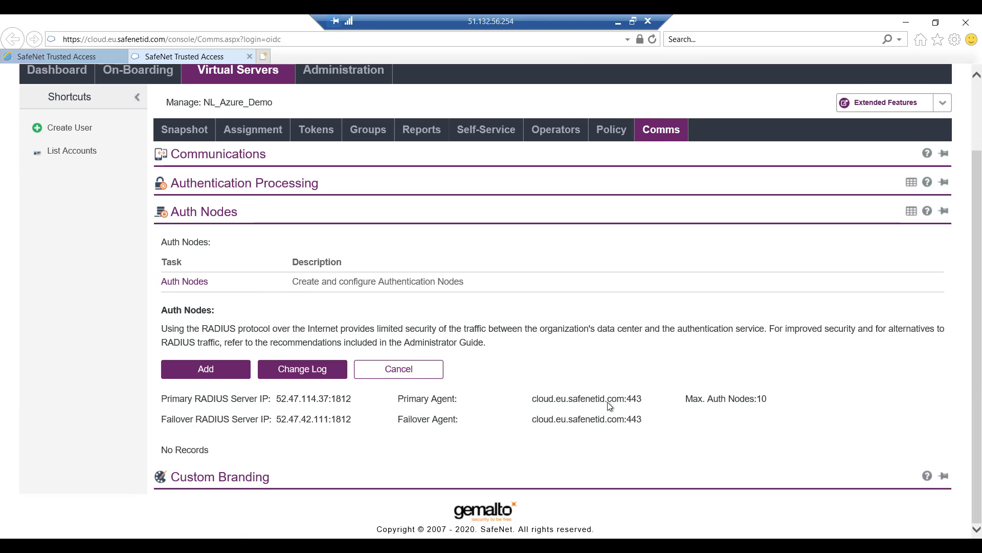
drag(532, 398, 623, 398)
key(ctrl+c)
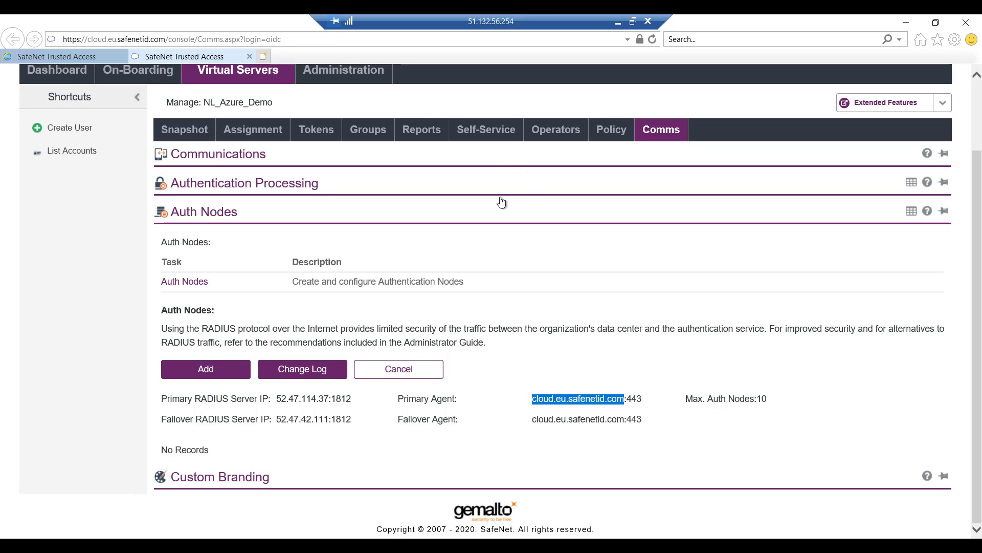
key(alt+Tab)
key(ctrl+v)
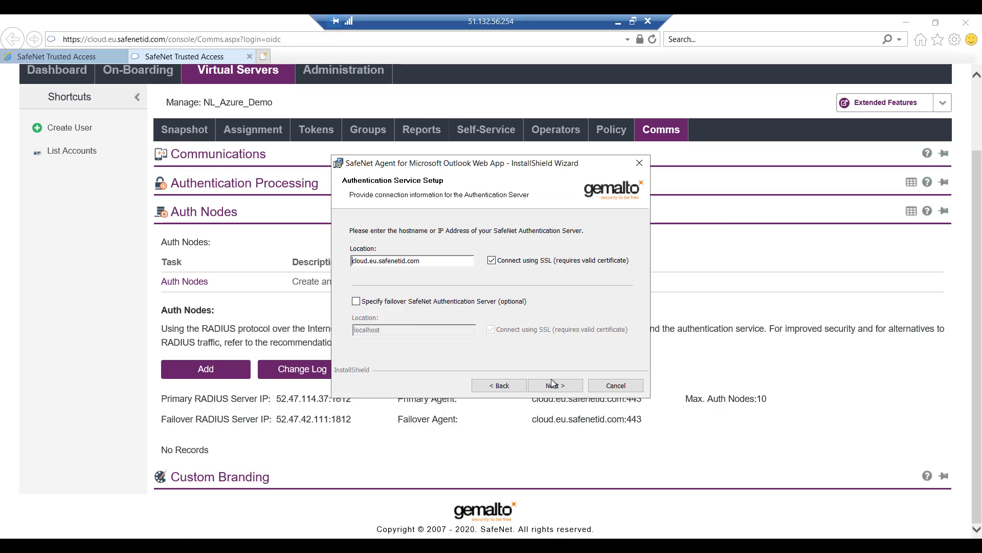
Step: Complete the agent installation and close the wizard
click(552, 386)
click(551, 386)
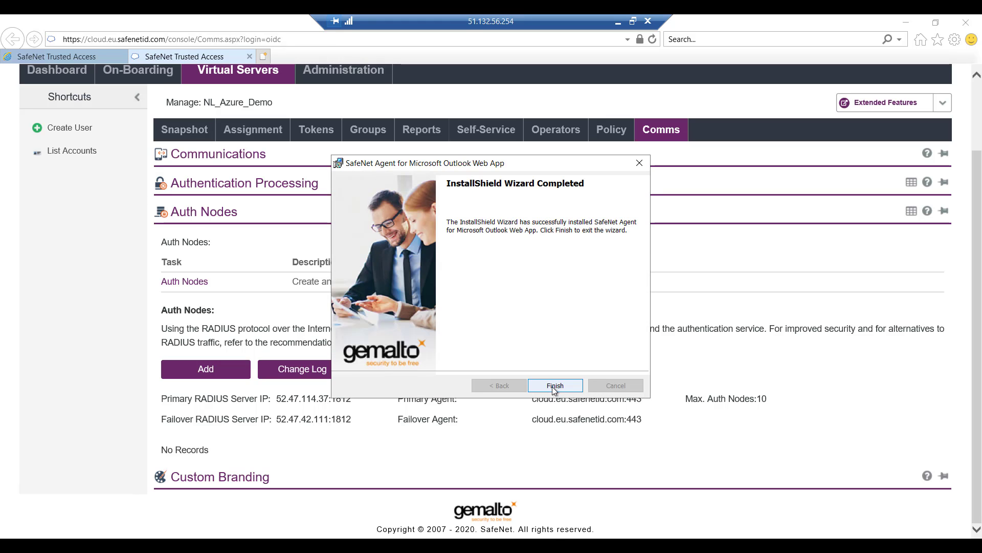
click(555, 385)
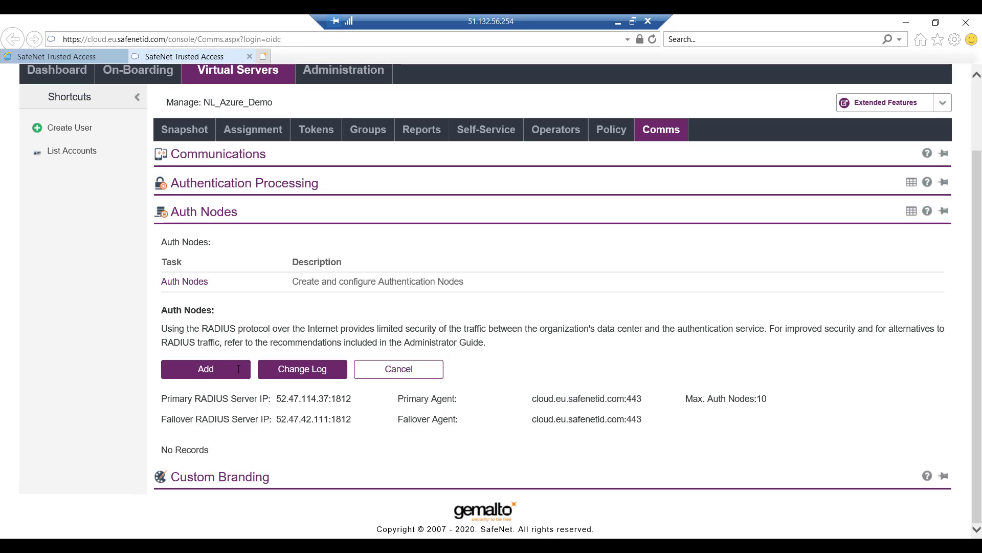
Step: Add and save an auth node named OWA Agent with host name OWA, low IP 51.132.56.254, FreeRADIUS synchronization off
click(213, 374)
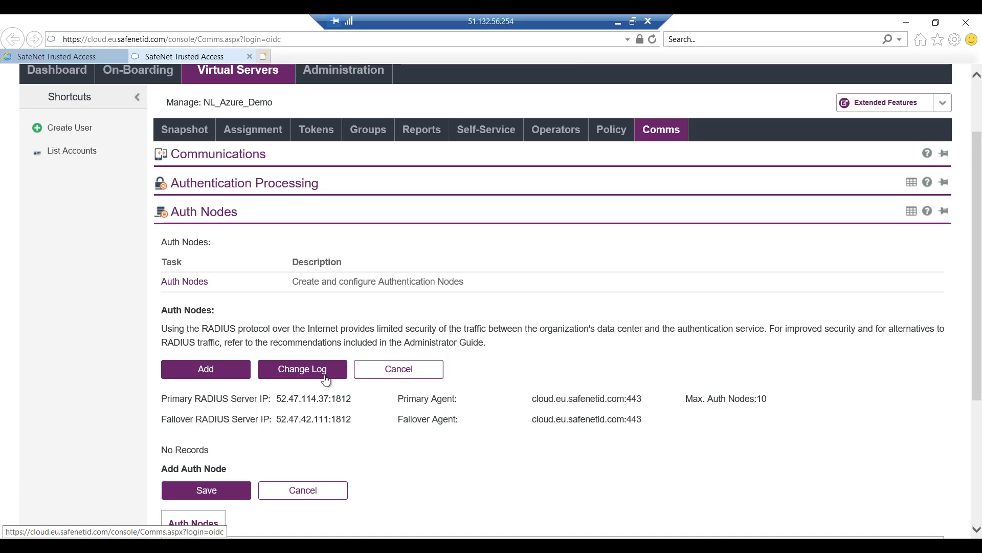
scroll(322, 373, down, 4)
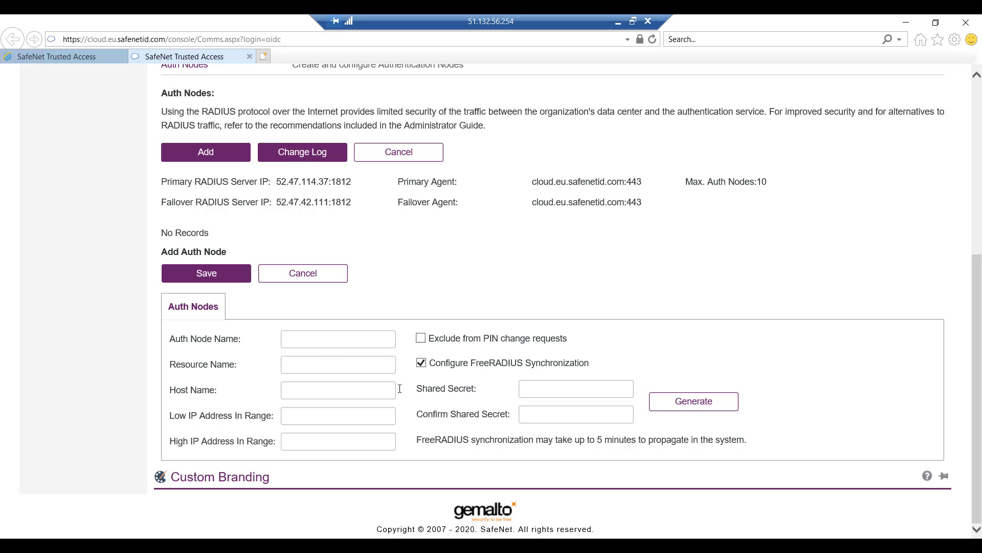
click(315, 339)
text(OWA Agent)
key(Tab)
key(Tab)
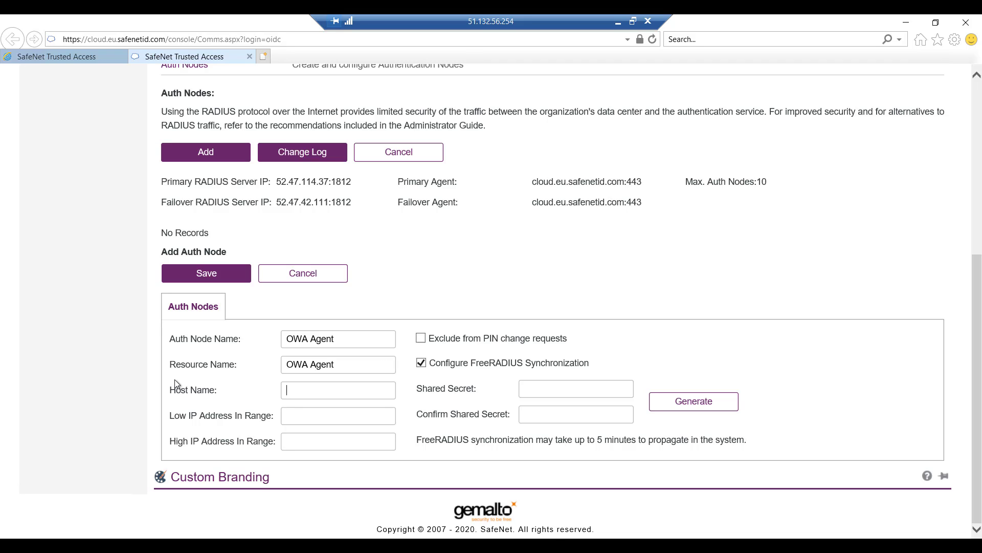
text(OWA)
text(51.132)
text(.56)
text(.254)
click(421, 363)
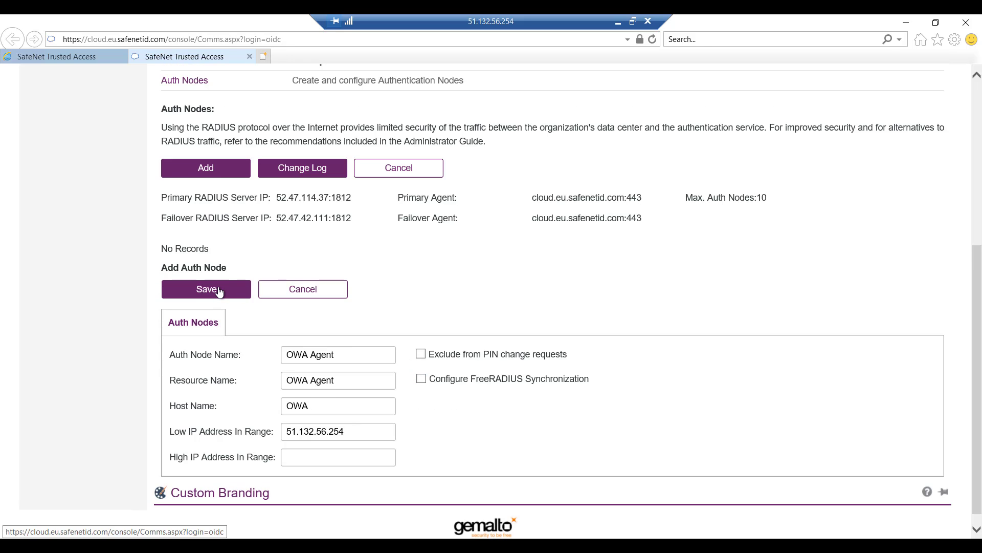
click(219, 291)
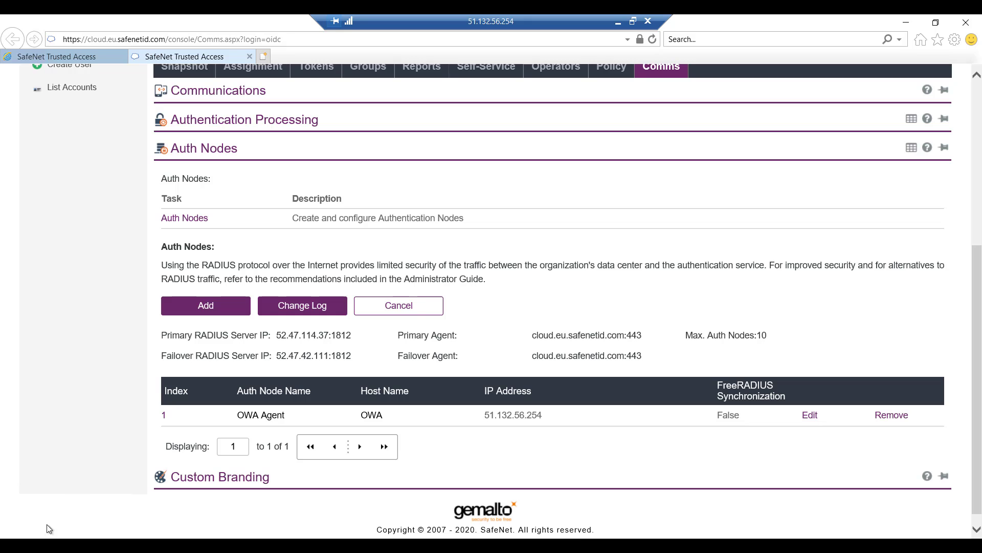
Step: Open the OWA Agent Manager, enable NetBIOS domain stripping and enable the agent
click(12, 546)
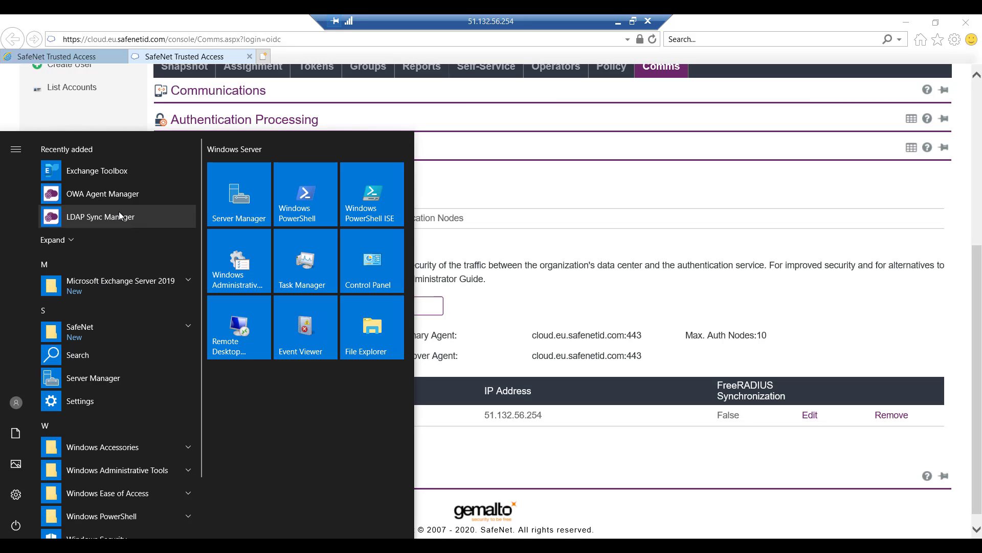
click(121, 197)
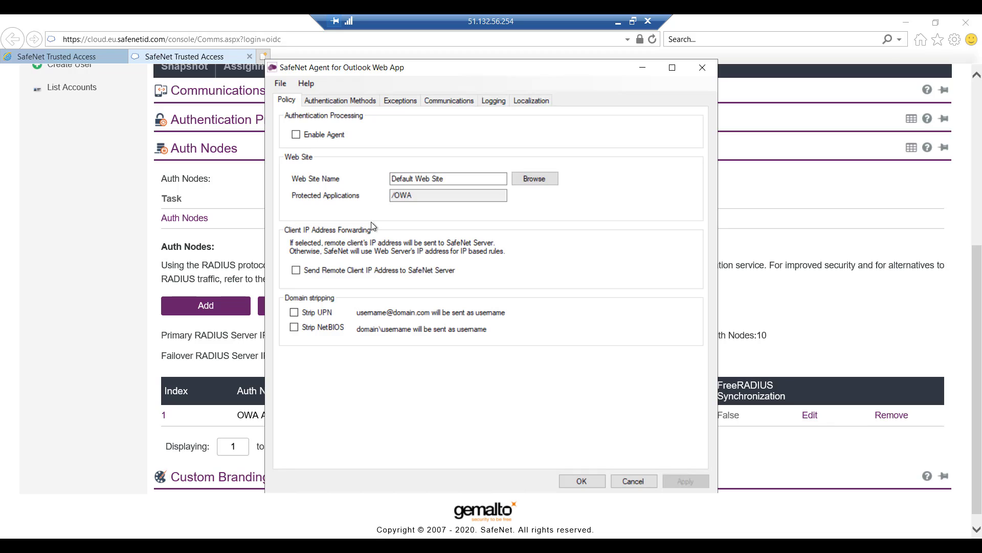
click(295, 327)
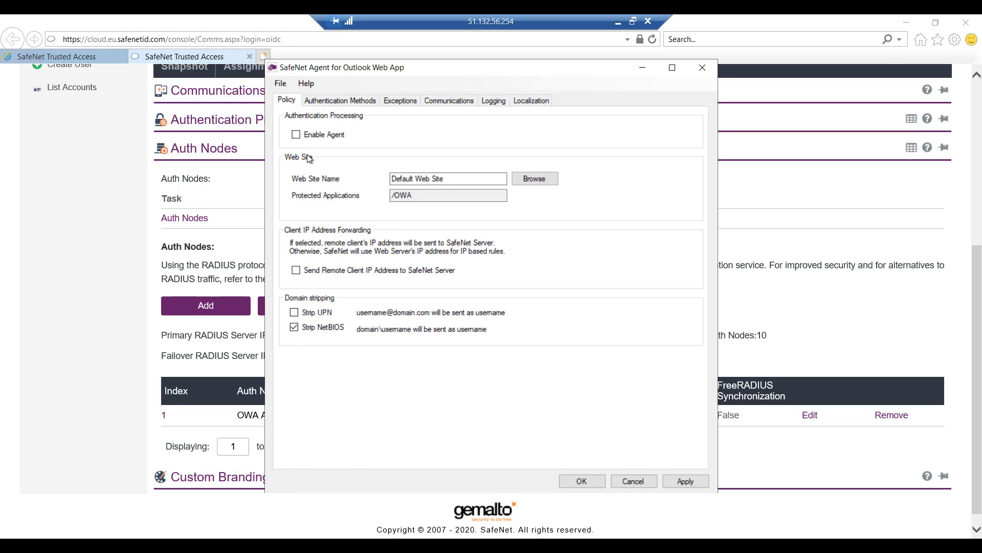
click(296, 135)
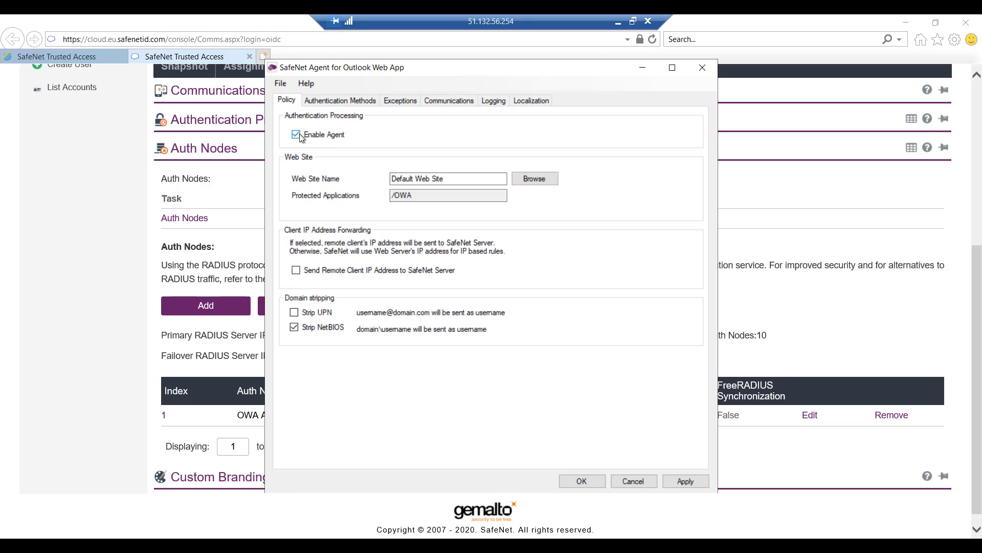
Step: Set the group authentication filter so only selected groups must use SafeNet
click(359, 102)
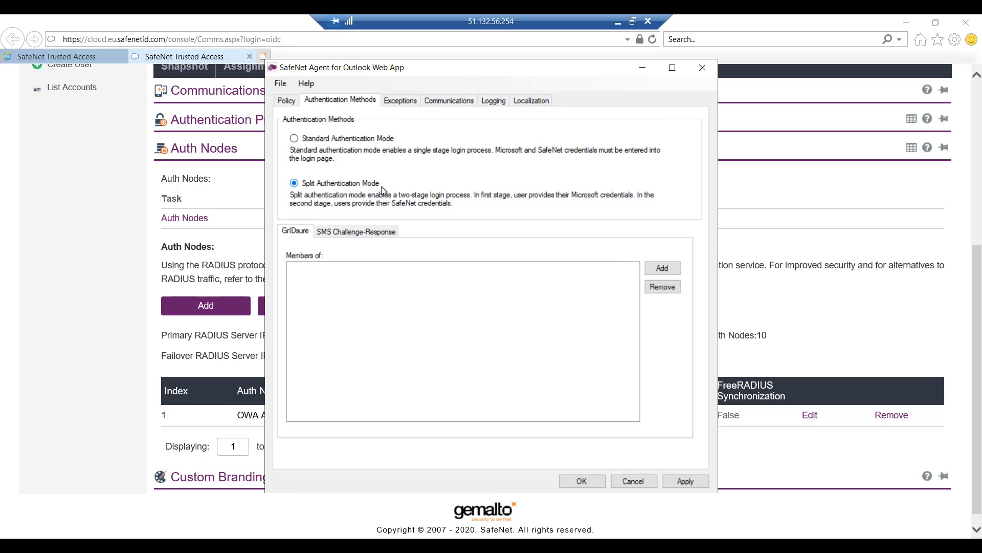
click(402, 101)
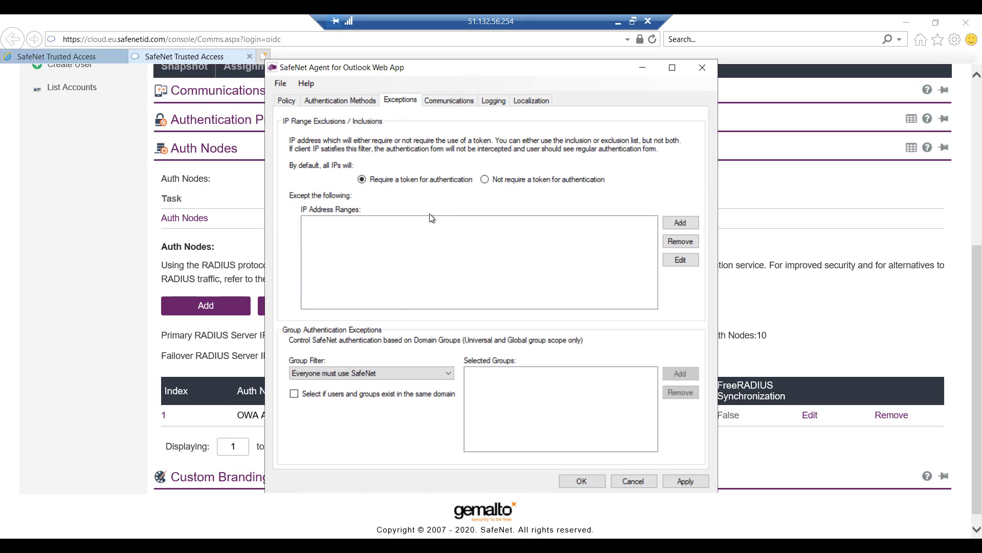
click(361, 375)
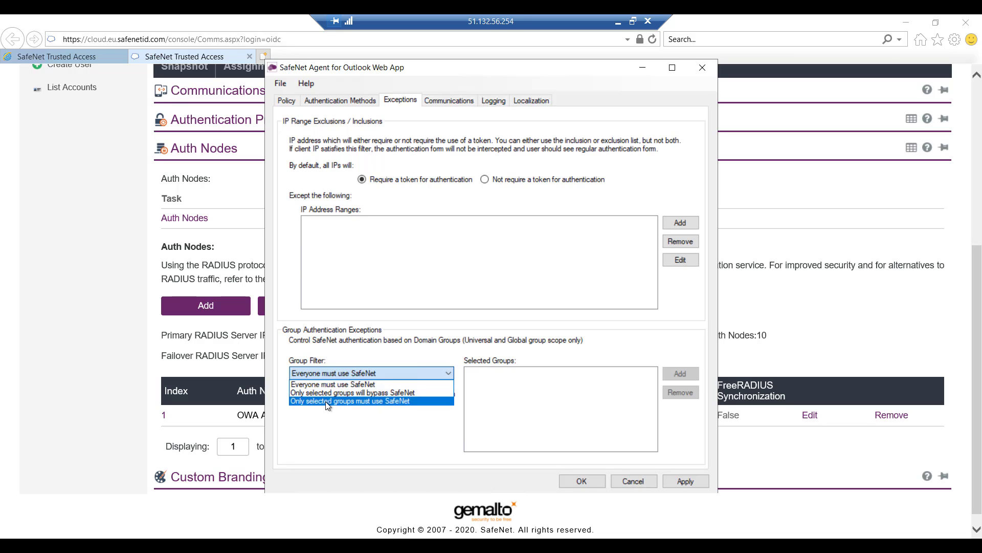
click(376, 401)
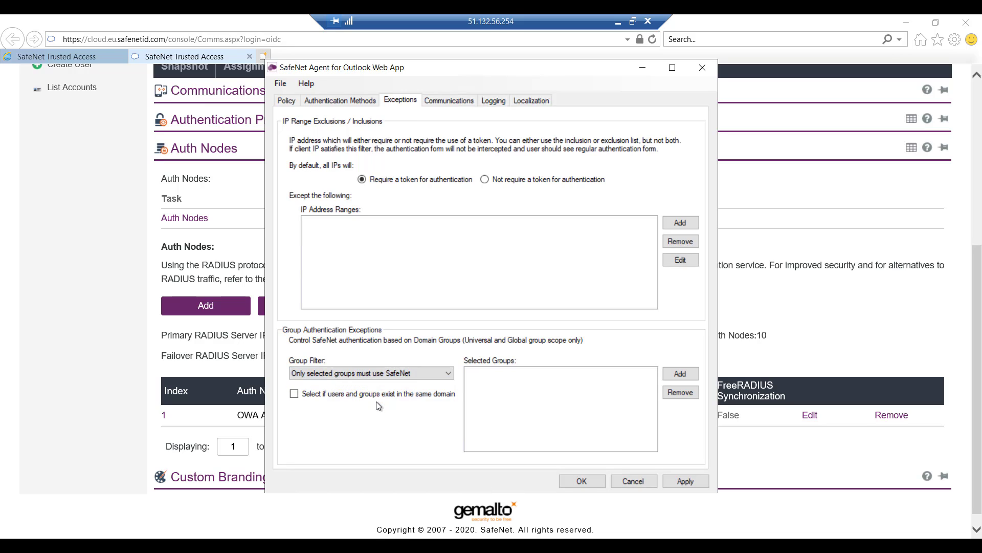
Step: Search domain groups for mfa and add contoso.com\MFA-Group to the selected groups
click(682, 373)
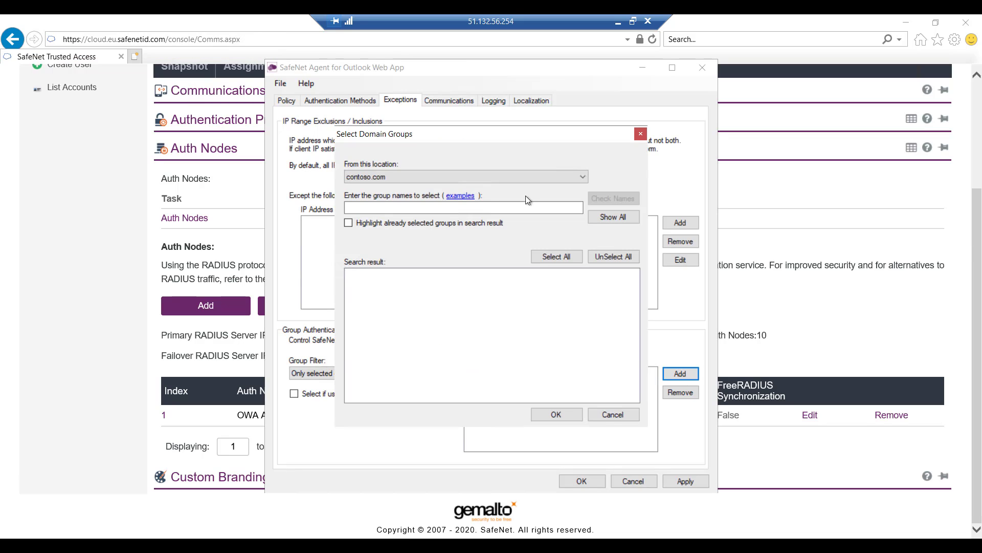
click(386, 209)
text(m)
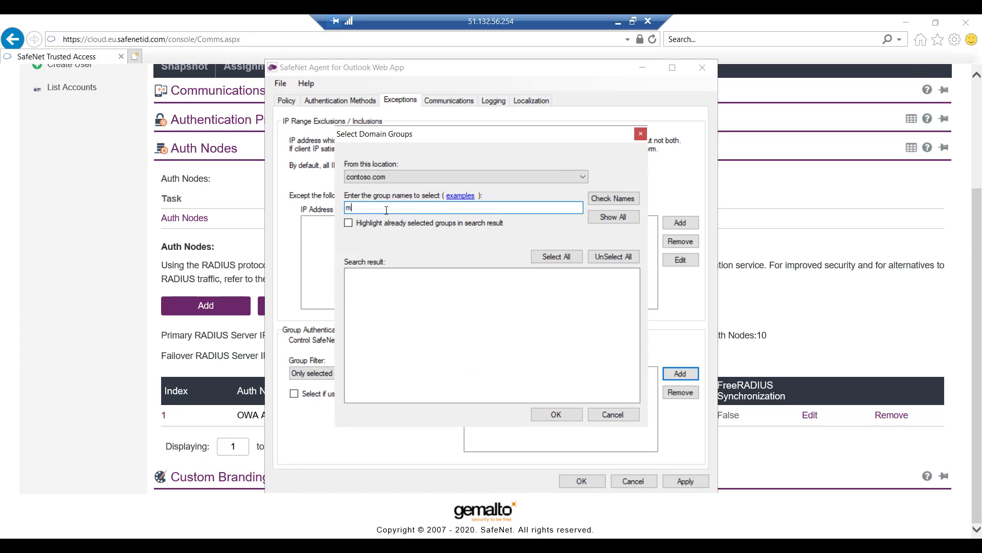
text(fa)
click(599, 199)
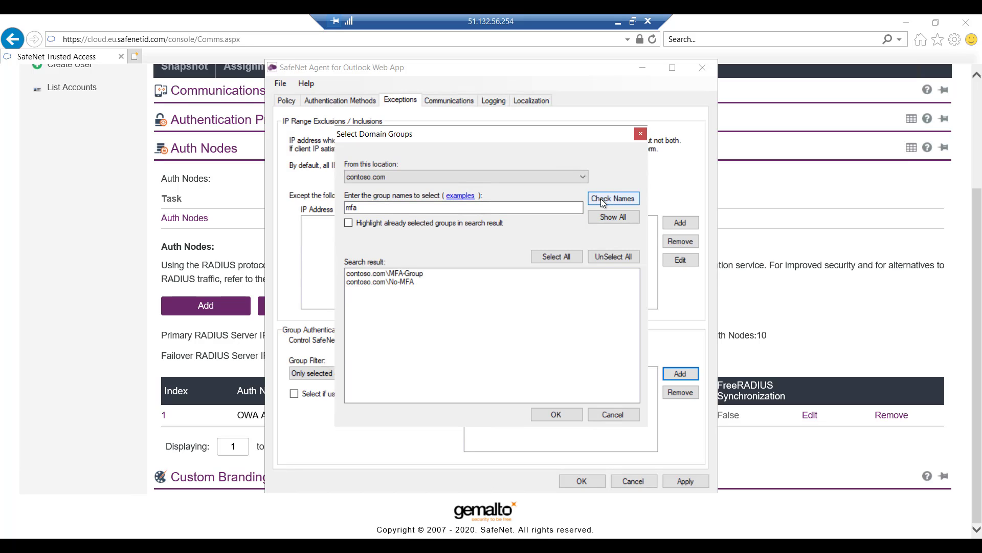
click(408, 275)
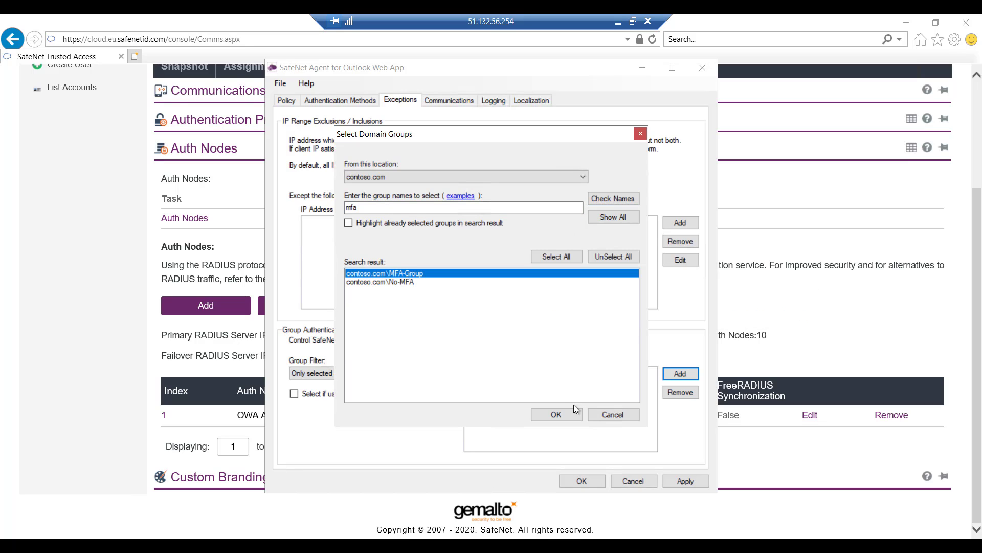
click(557, 415)
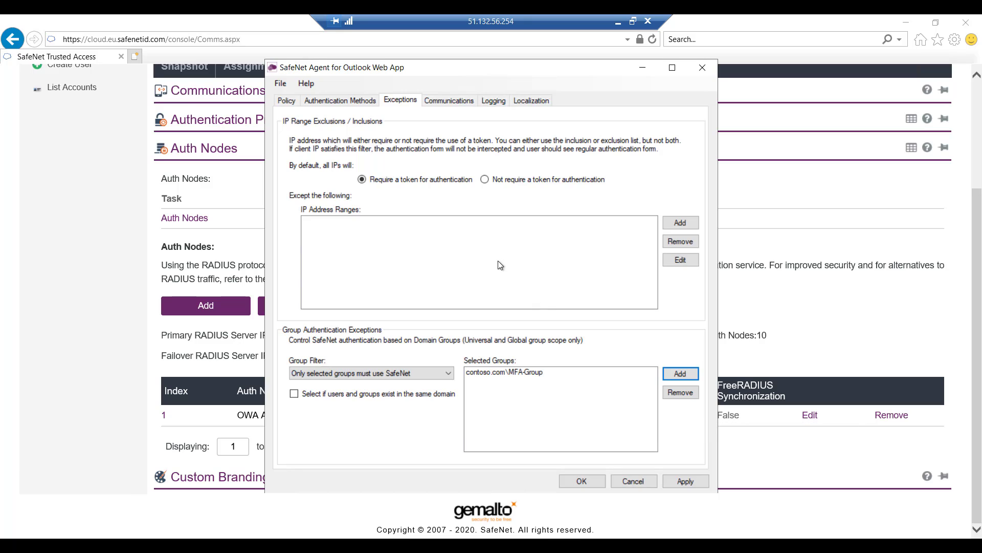
Step: Apply the agent settings, accept the IIS restart, and close the agent manager
click(448, 100)
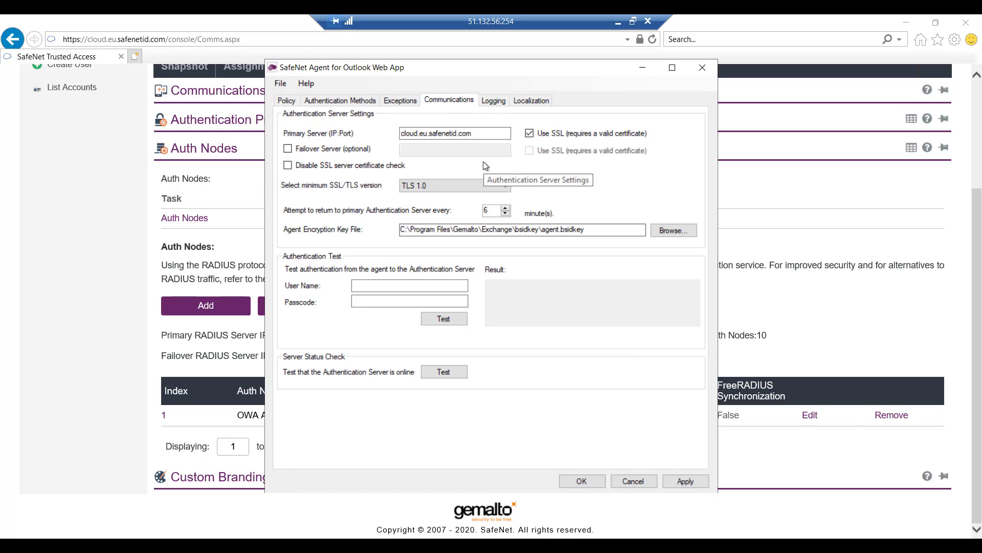
click(685, 480)
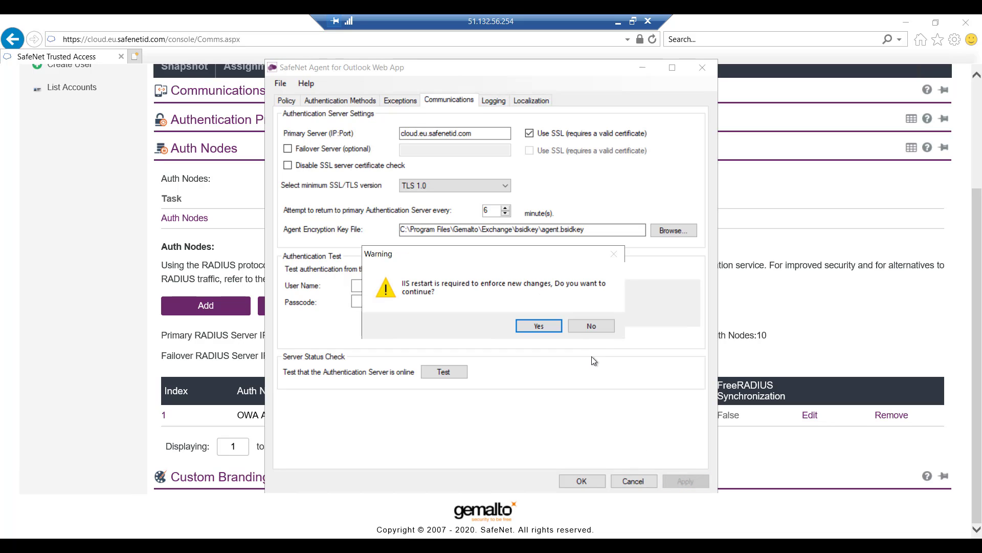
click(539, 326)
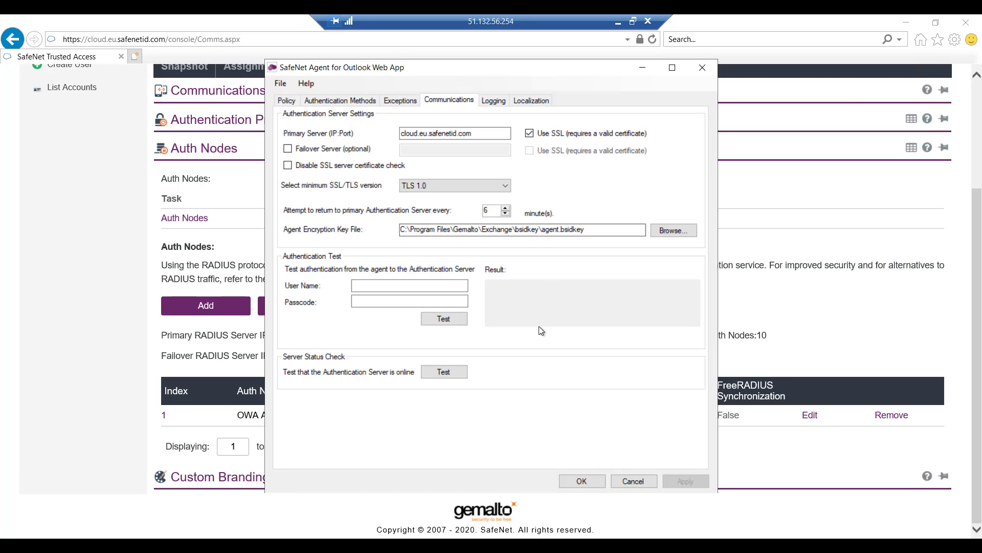
click(509, 325)
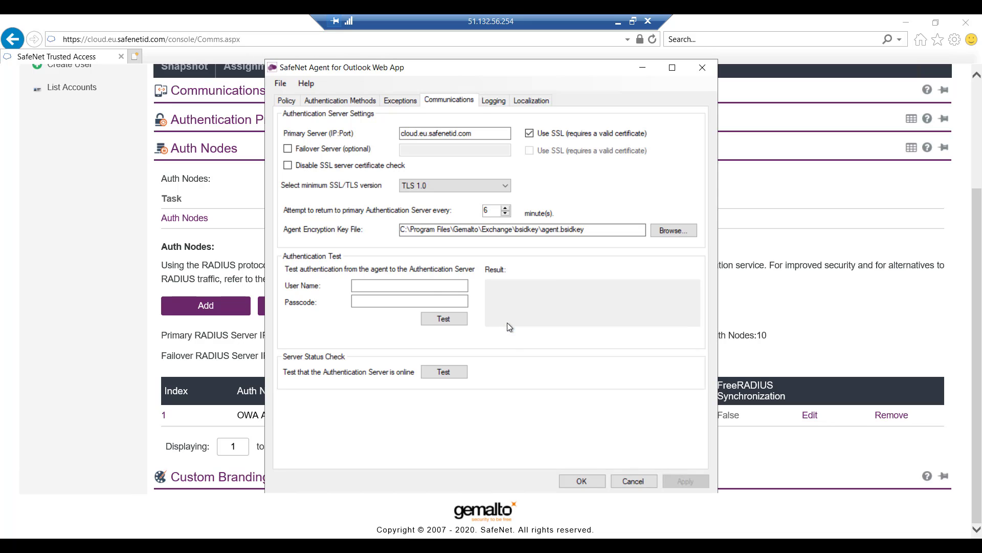
click(568, 480)
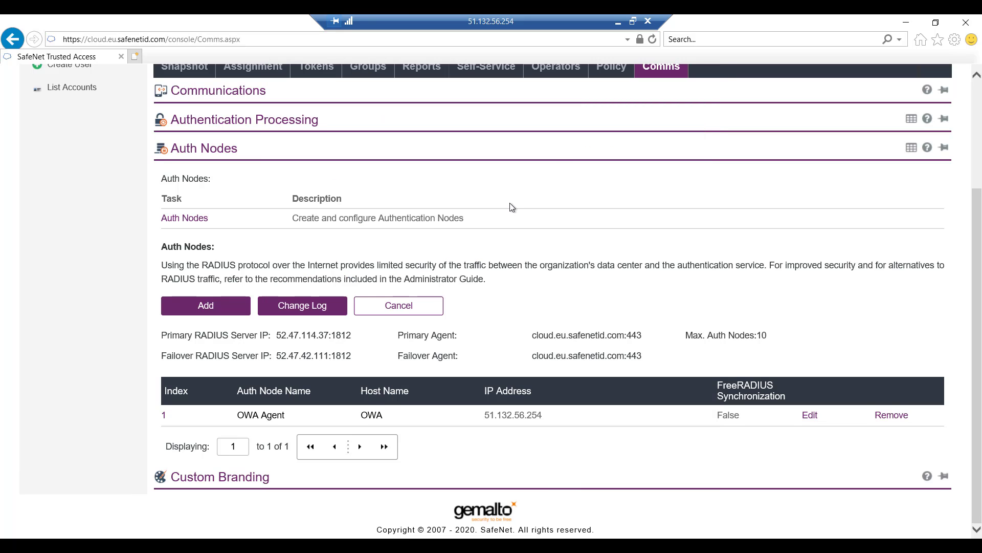
Step: Sign in to Outlook Web App with the user's domain\user name and password, then select the OTP field
click(617, 24)
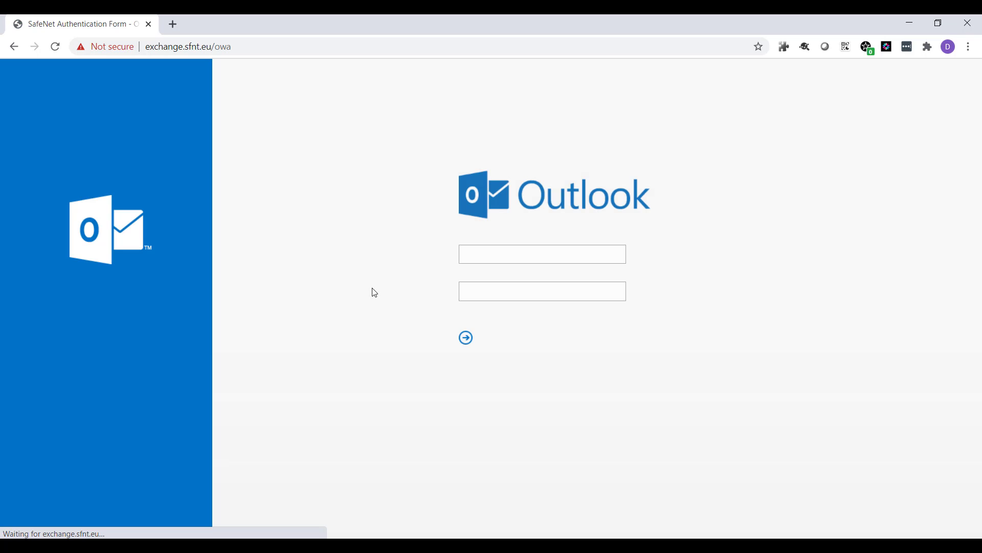
click(478, 250)
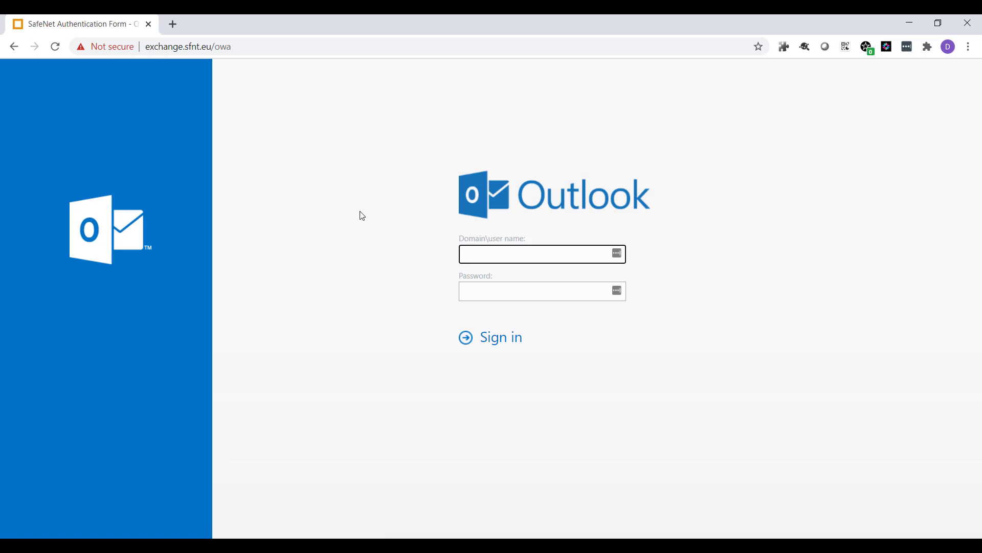
text(contoso\verhoeven)
key(Tab)
text(•••••••)
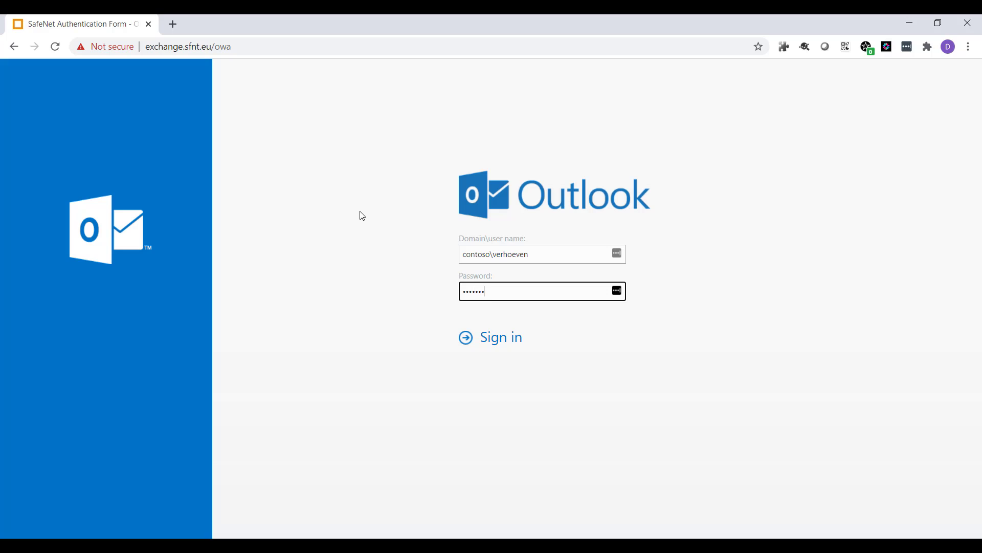
text(•••••••••)
key(Return)
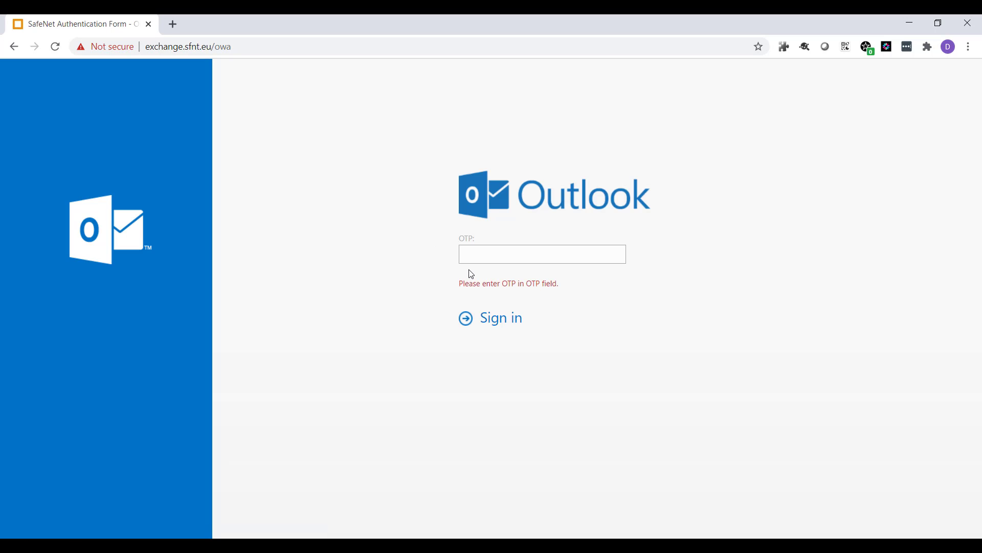
click(481, 257)
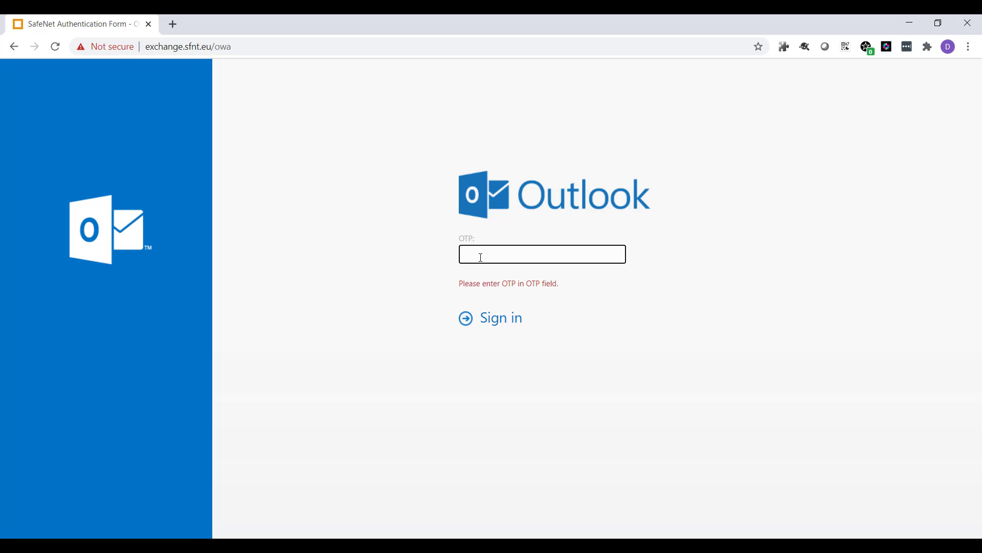
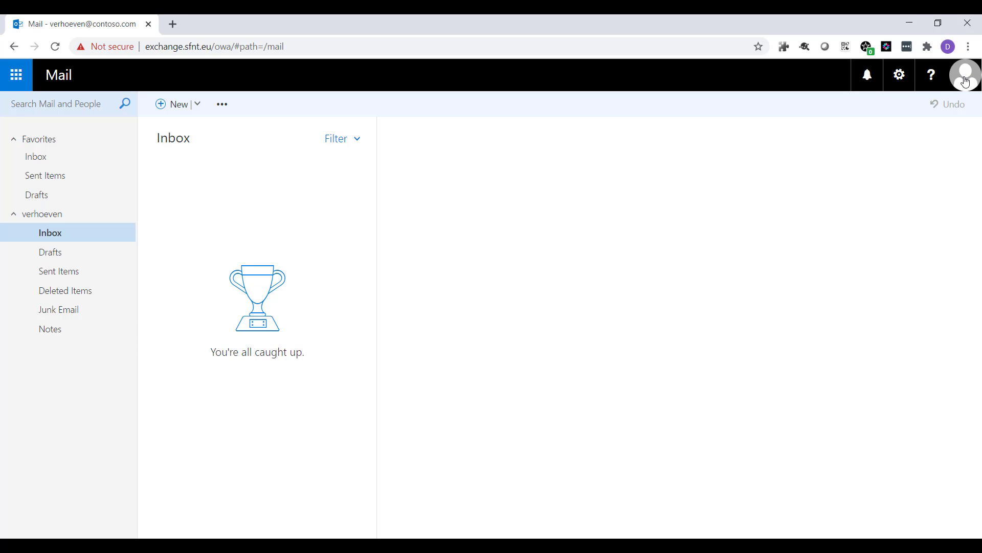
Step: Sign out of the current mailbox and sign in to Outlook Web App as contoso\testuser with that account's password
click(970, 82)
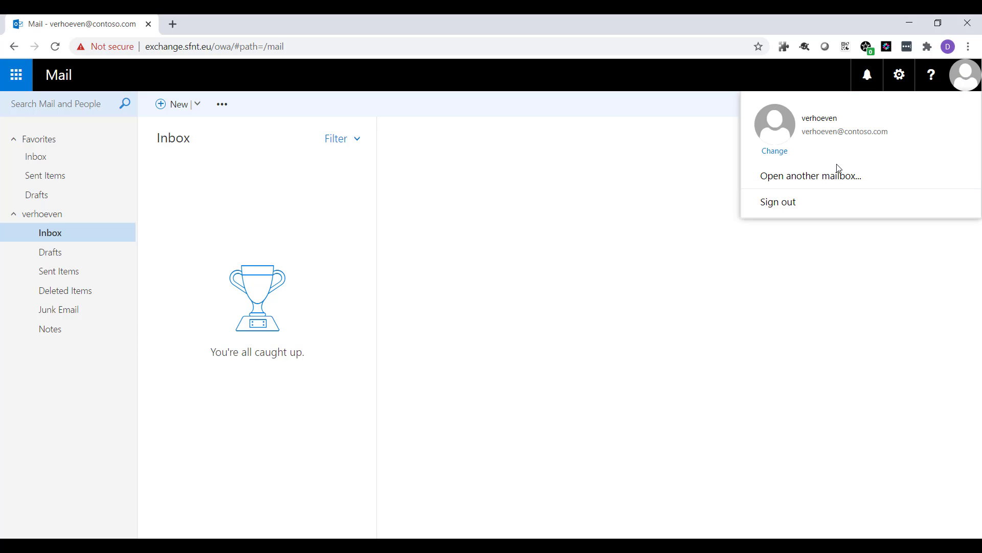
click(786, 202)
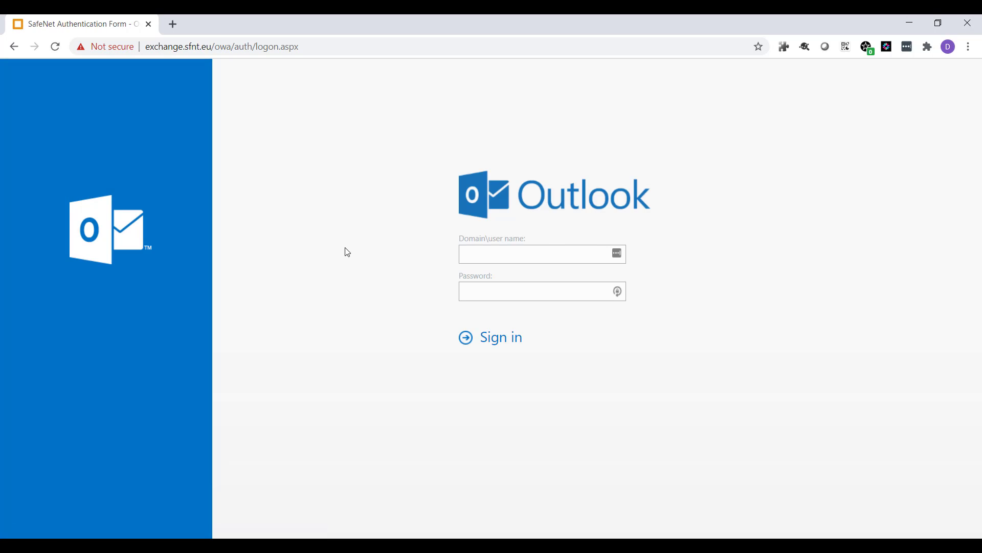
click(498, 253)
text(conto)
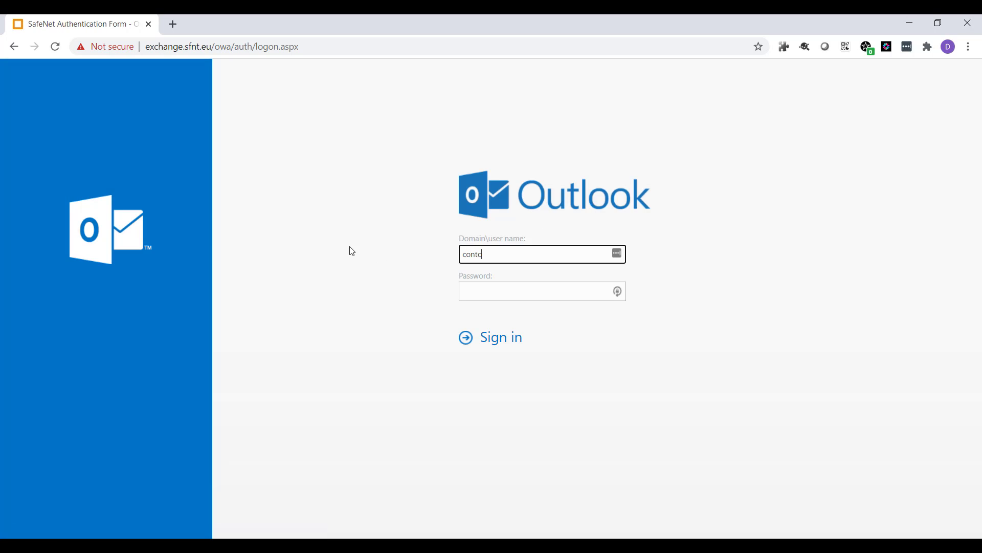
text(so\testuser)
key(Tab)
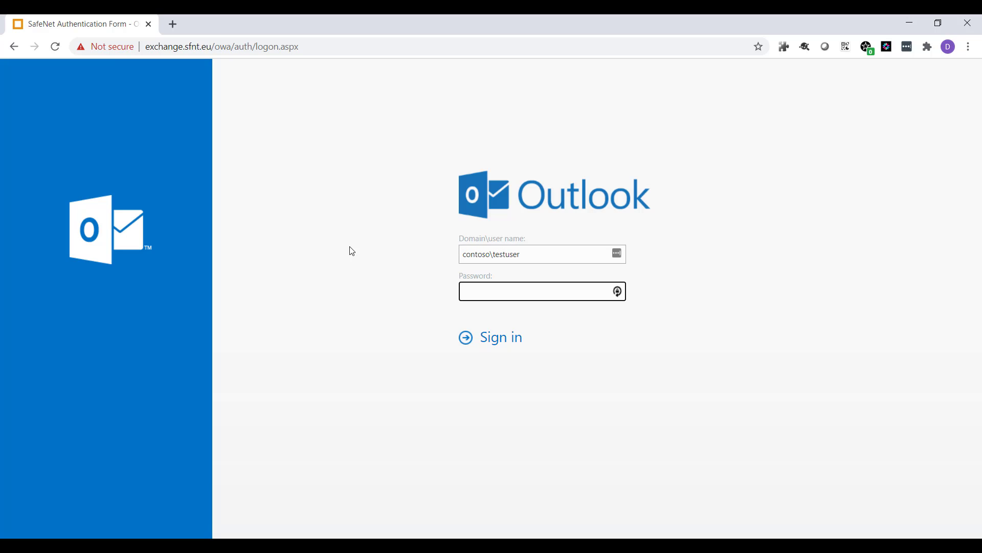
text(•••••••••••)
click(351, 251)
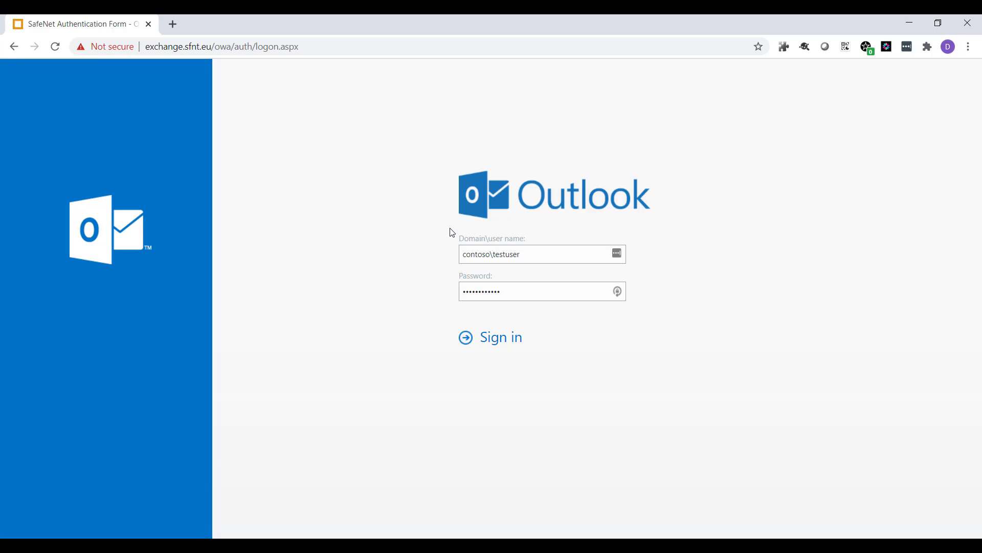
click(500, 342)
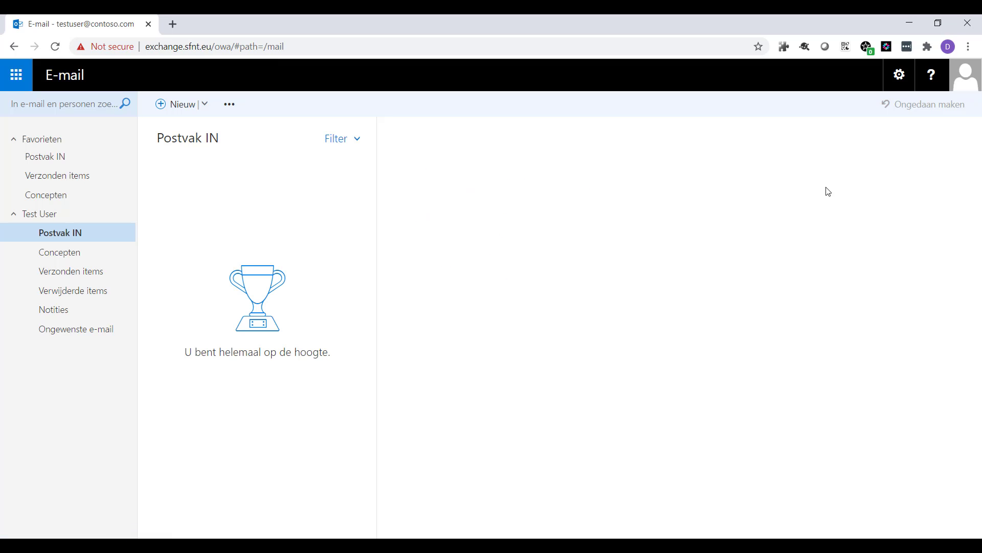
Step: Sign out of the test user's mailbox to return to the logon page
click(966, 76)
click(781, 202)
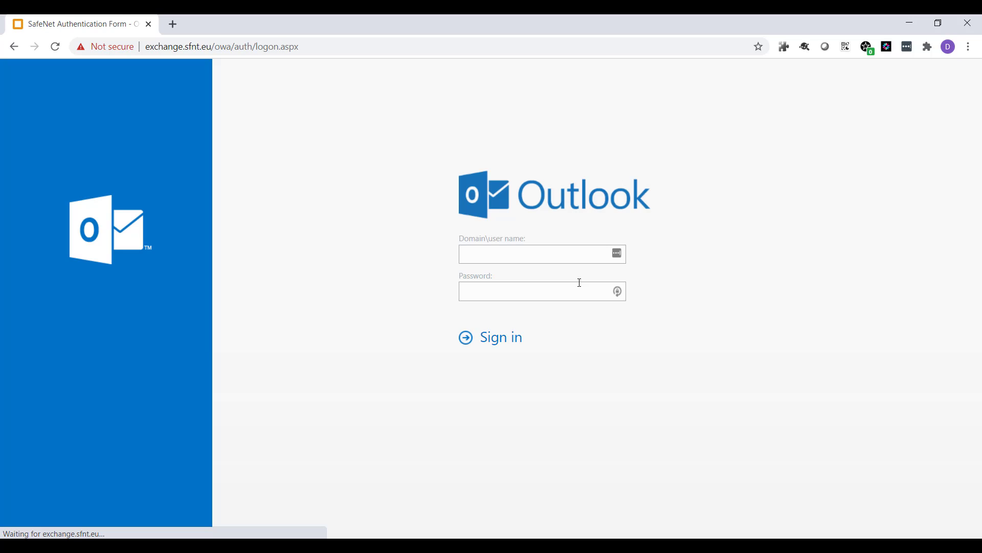